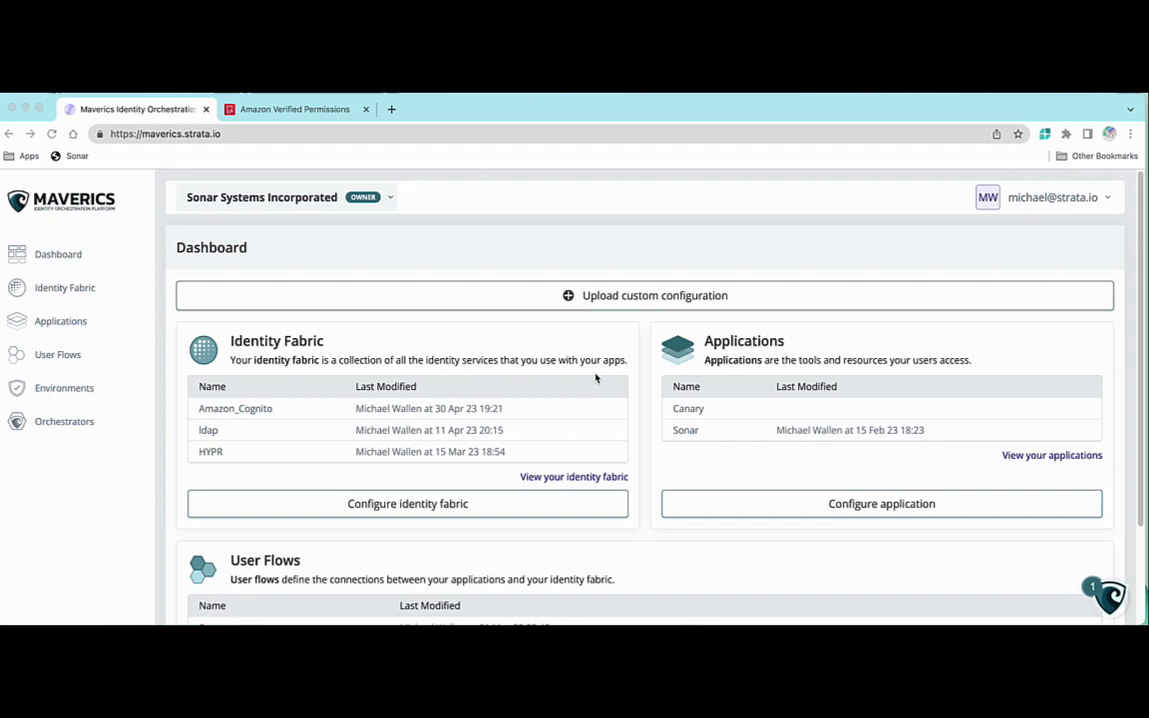
Browse the Identity Fabric services (Amazon_Cognito, ldap, HYPR), then go to the Applications list.
scroll(346, 391, "down", 3)
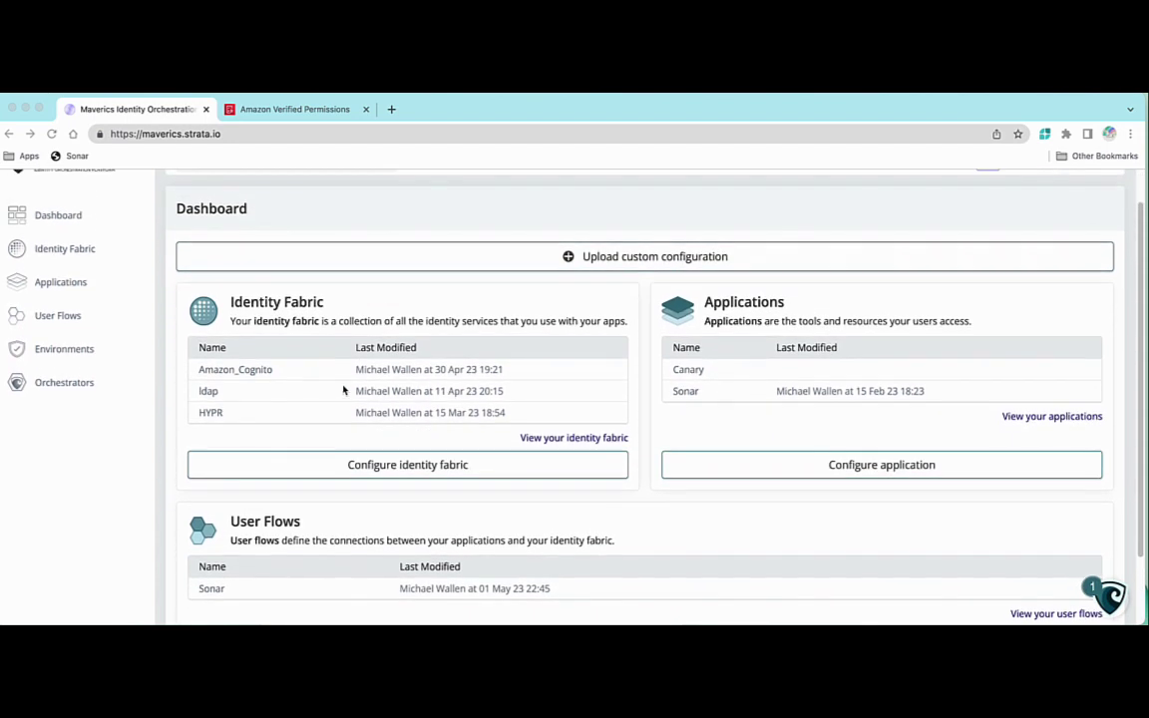
left_click(62, 249)
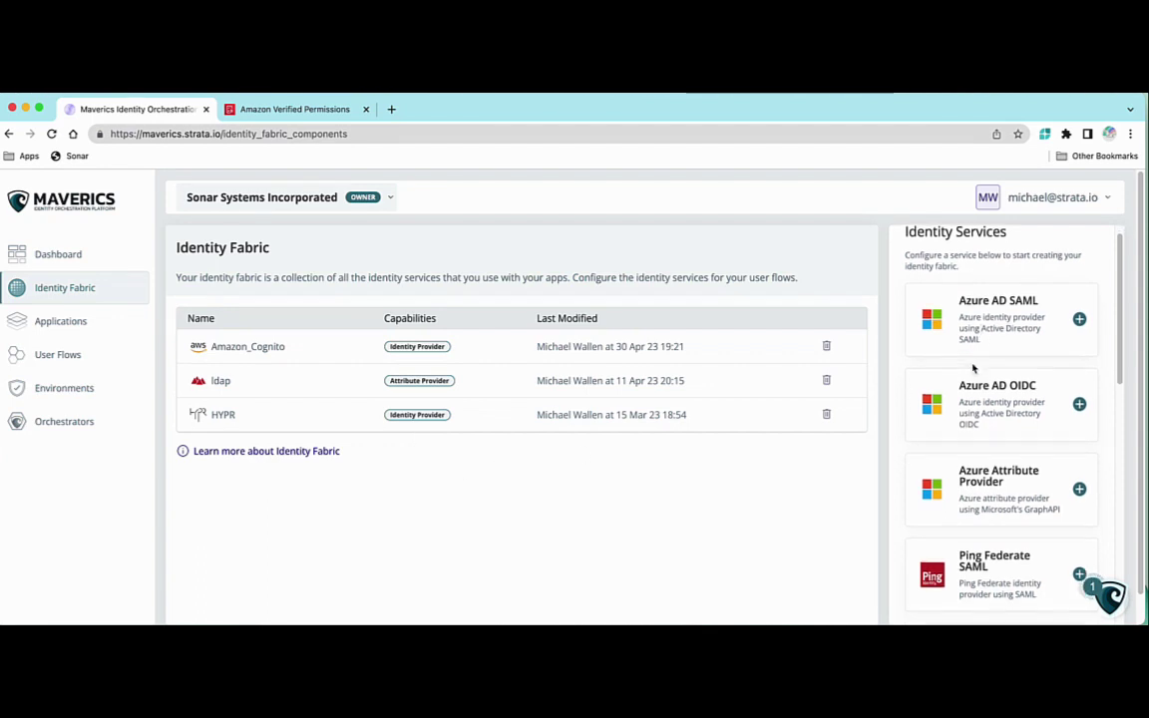
scroll(975, 364, "down", 4)
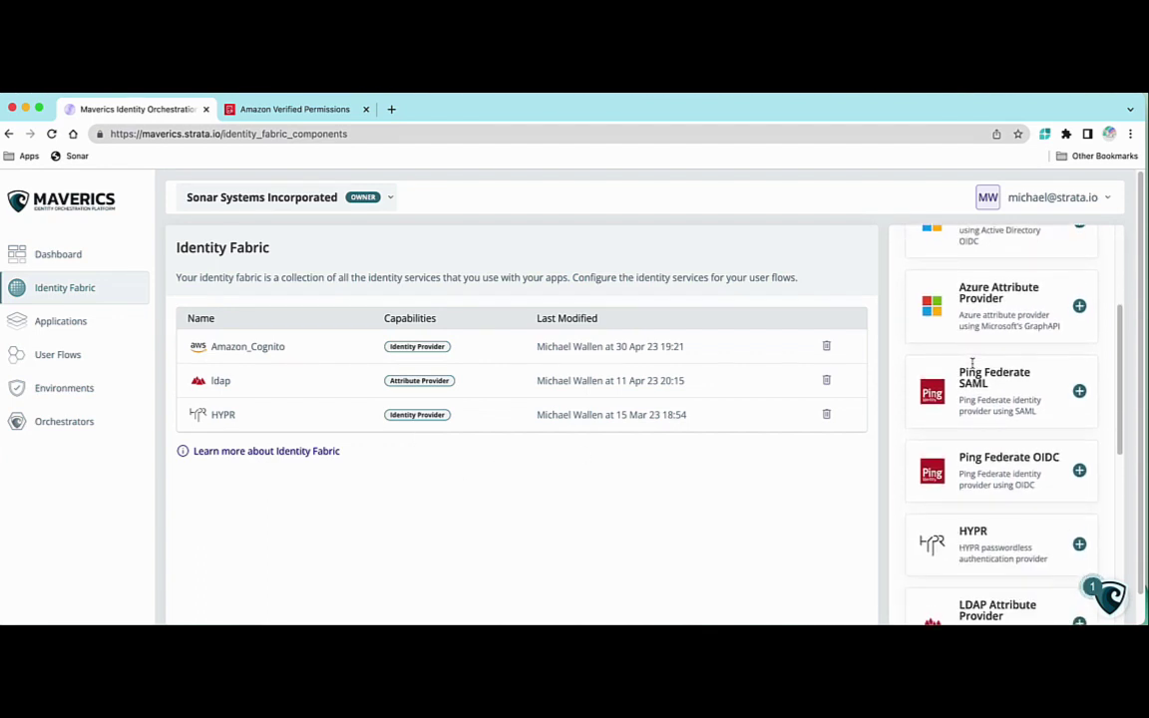
scroll(973, 367, "up", 3)
scroll(973, 369, "down", 2)
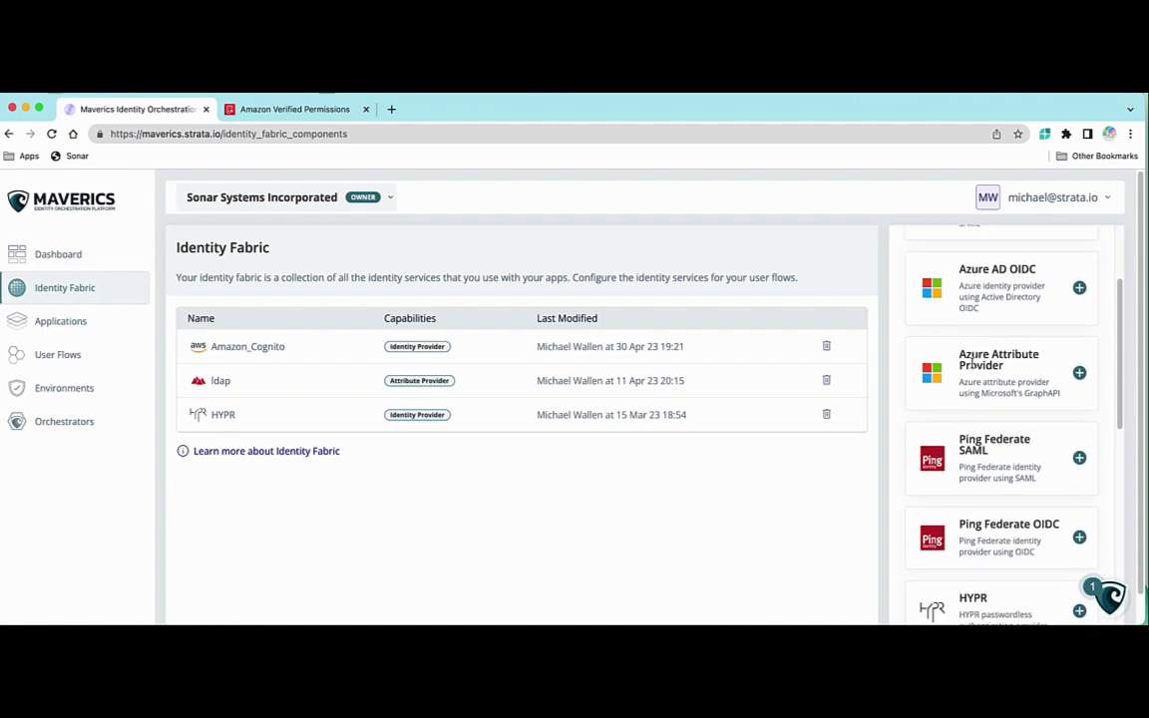
scroll(972, 366, "down", 2)
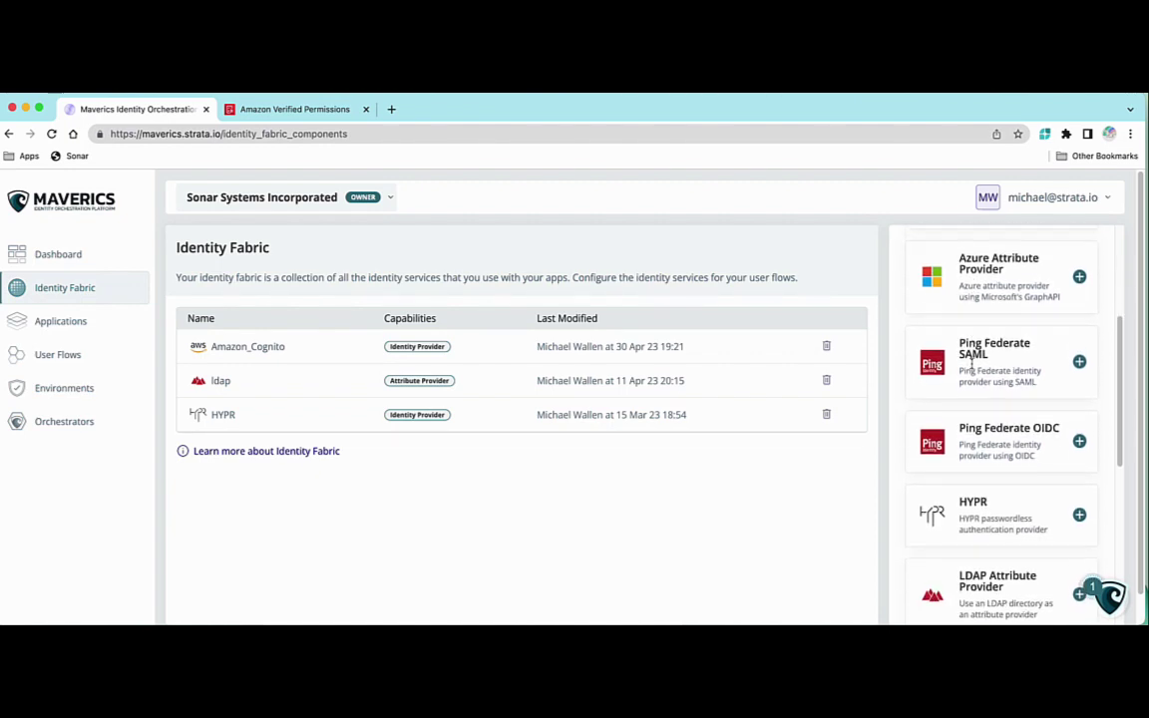
scroll(974, 369, "down", 1)
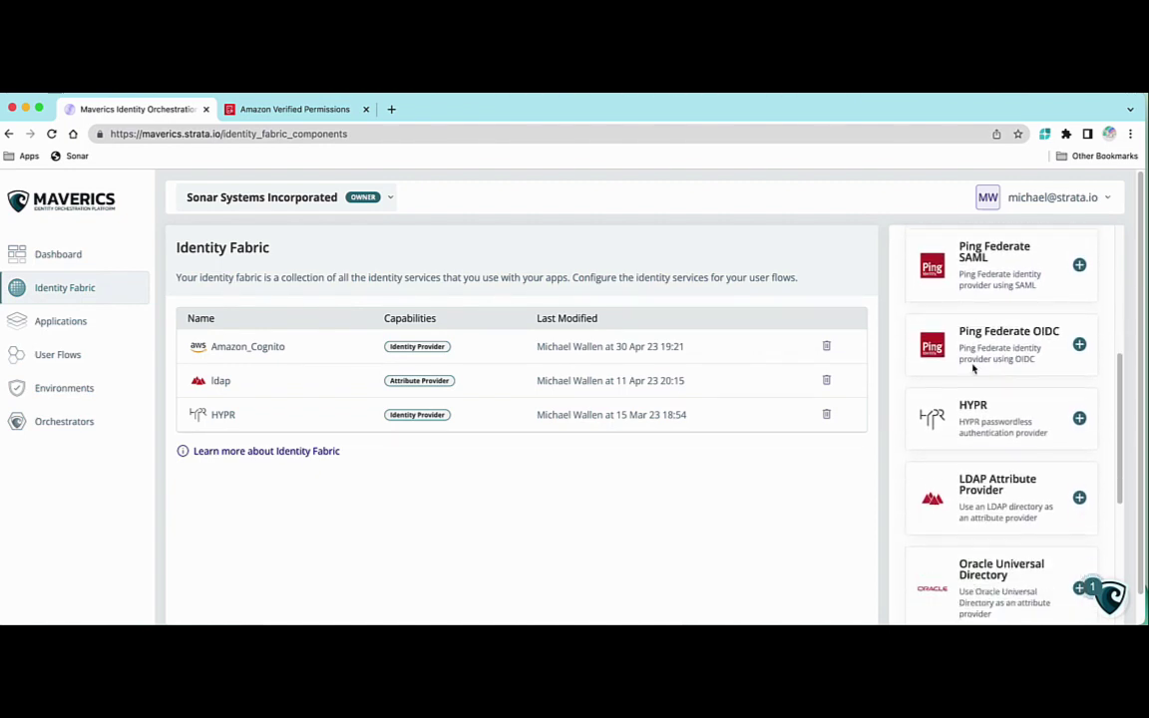
scroll(987, 389, "down", 1)
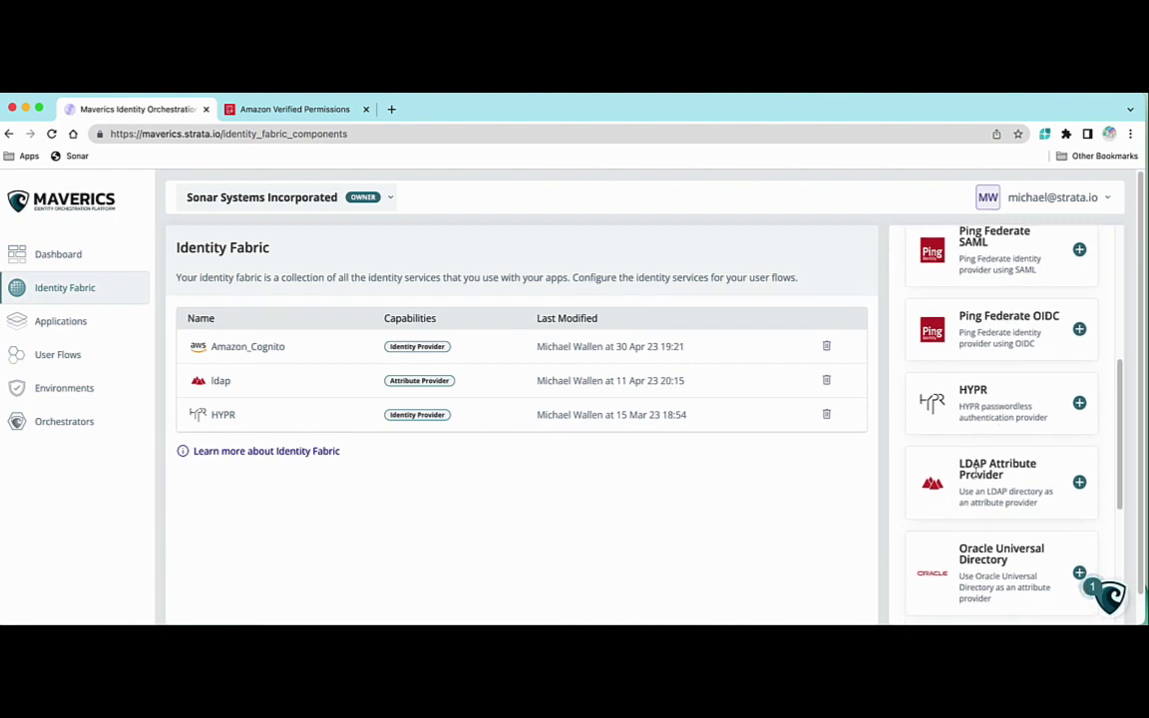
scroll(977, 475, "down", 1)
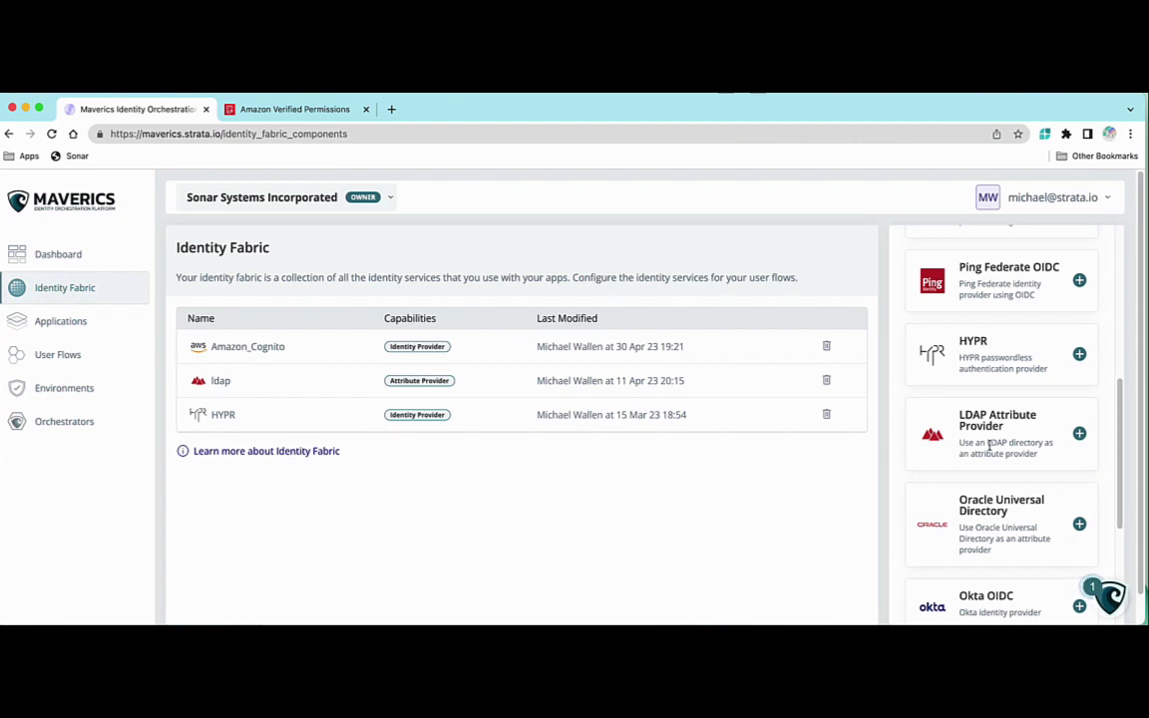
scroll(988, 446, "down", 1)
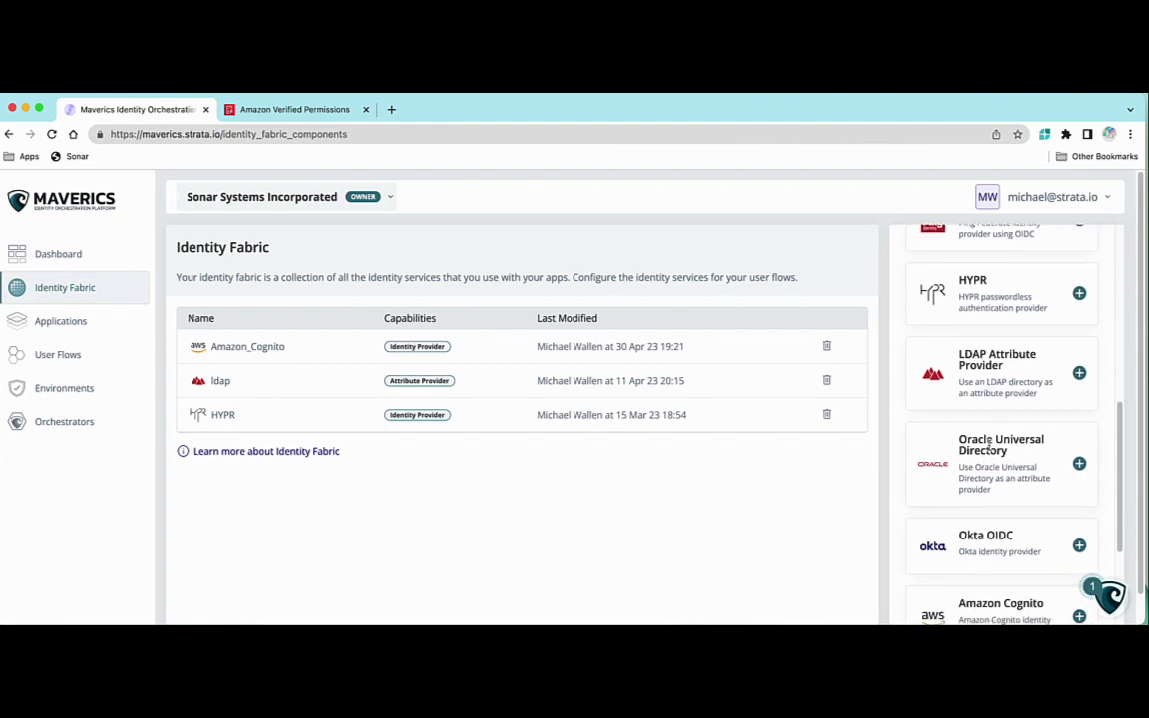
scroll(989, 446, "down", 3)
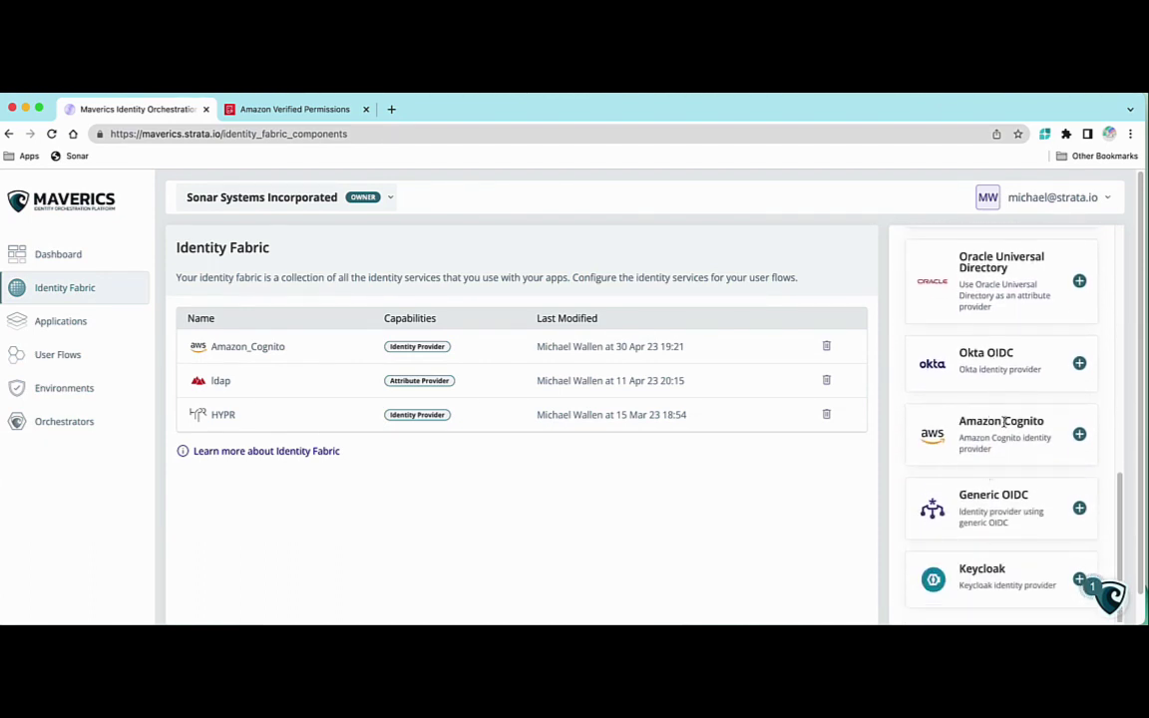
left_click(77, 327)
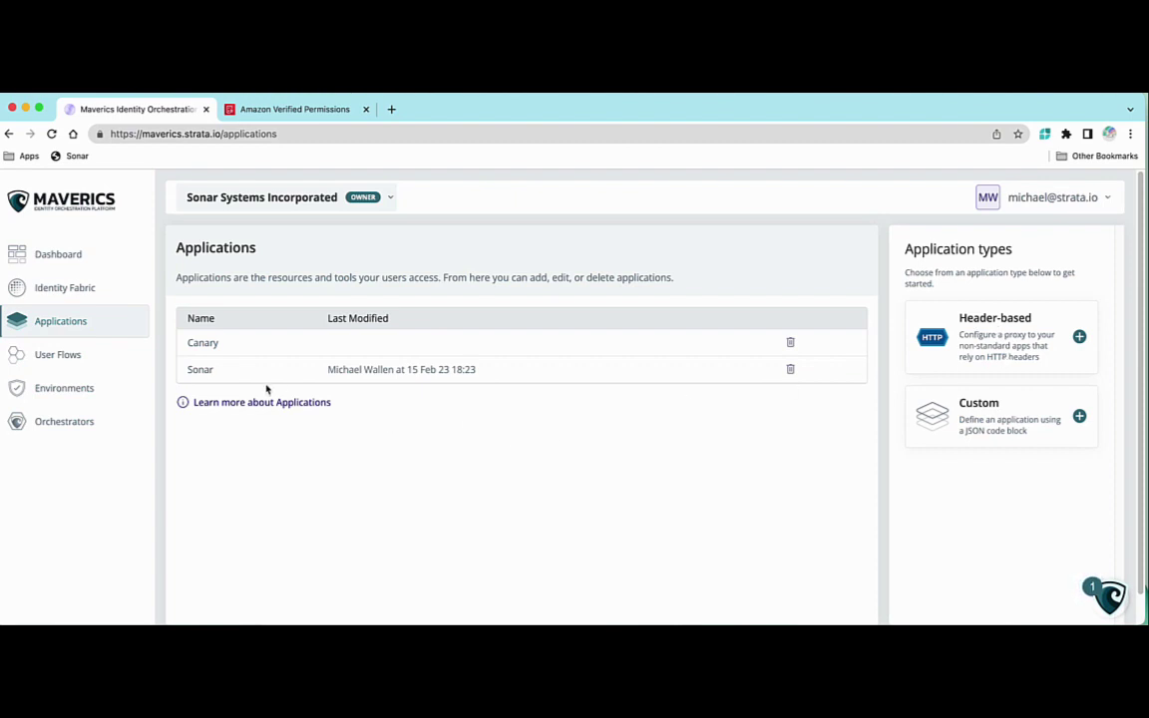
Review the Sonar application's header-based configuration, including its upstream URL and resource paths.
left_click(203, 372)
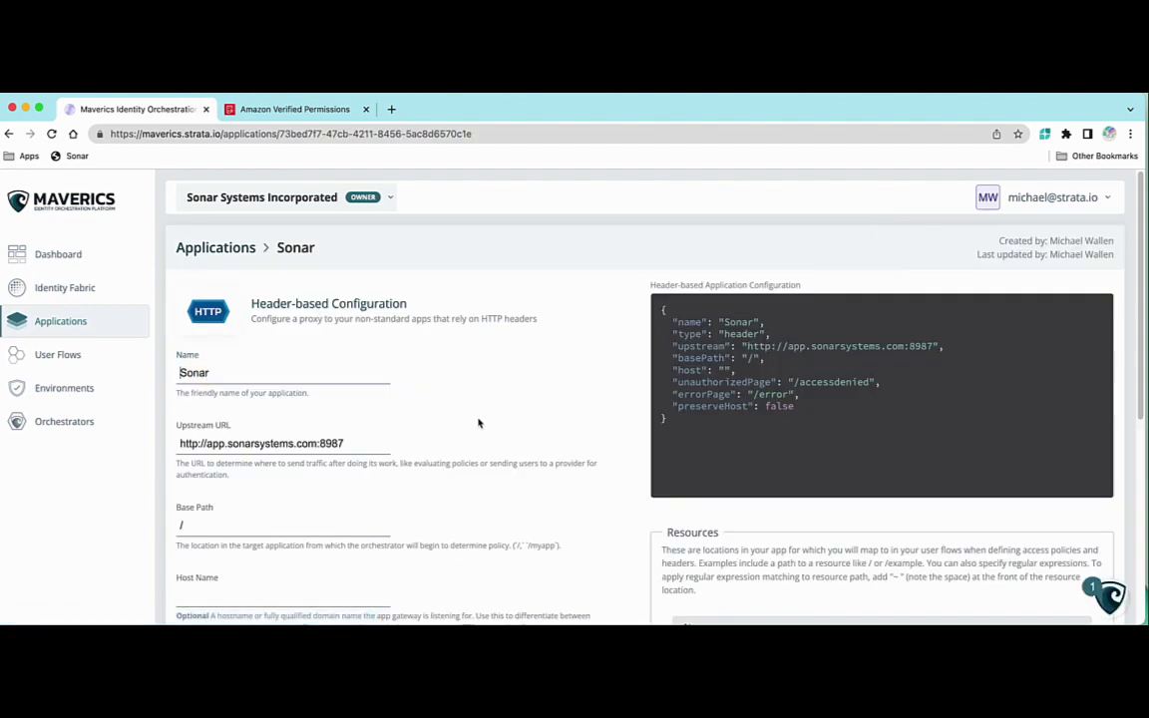
scroll(486, 420, "down", 2)
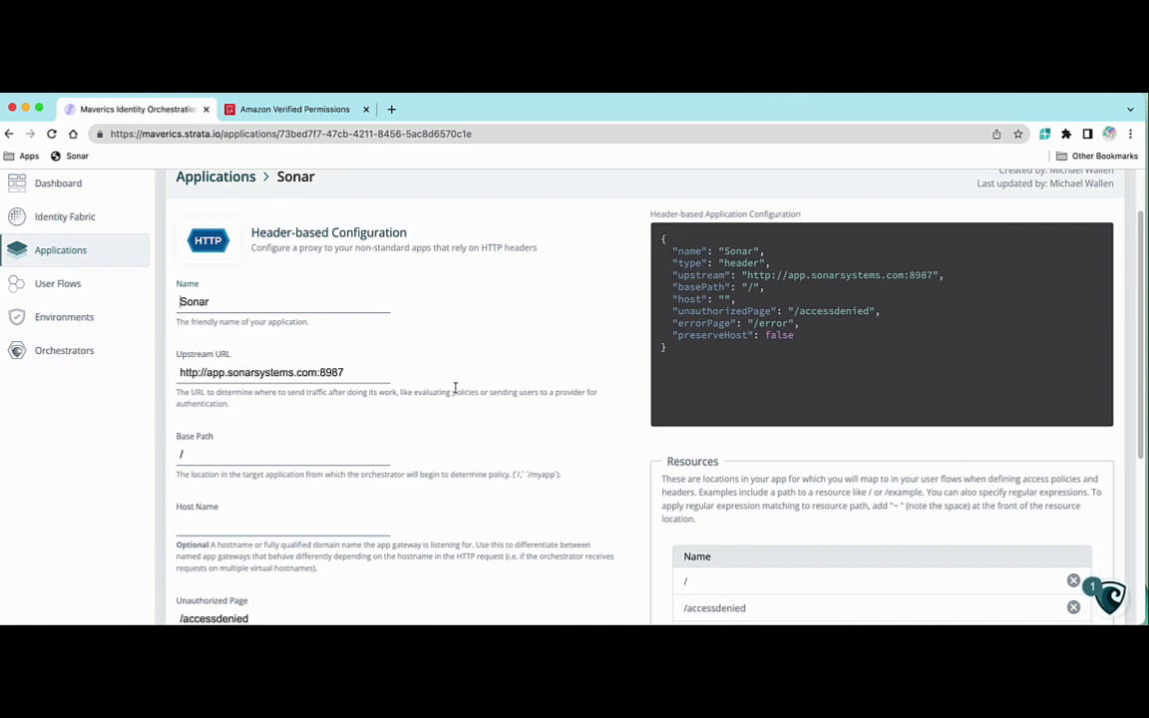
scroll(379, 369, "down", 2)
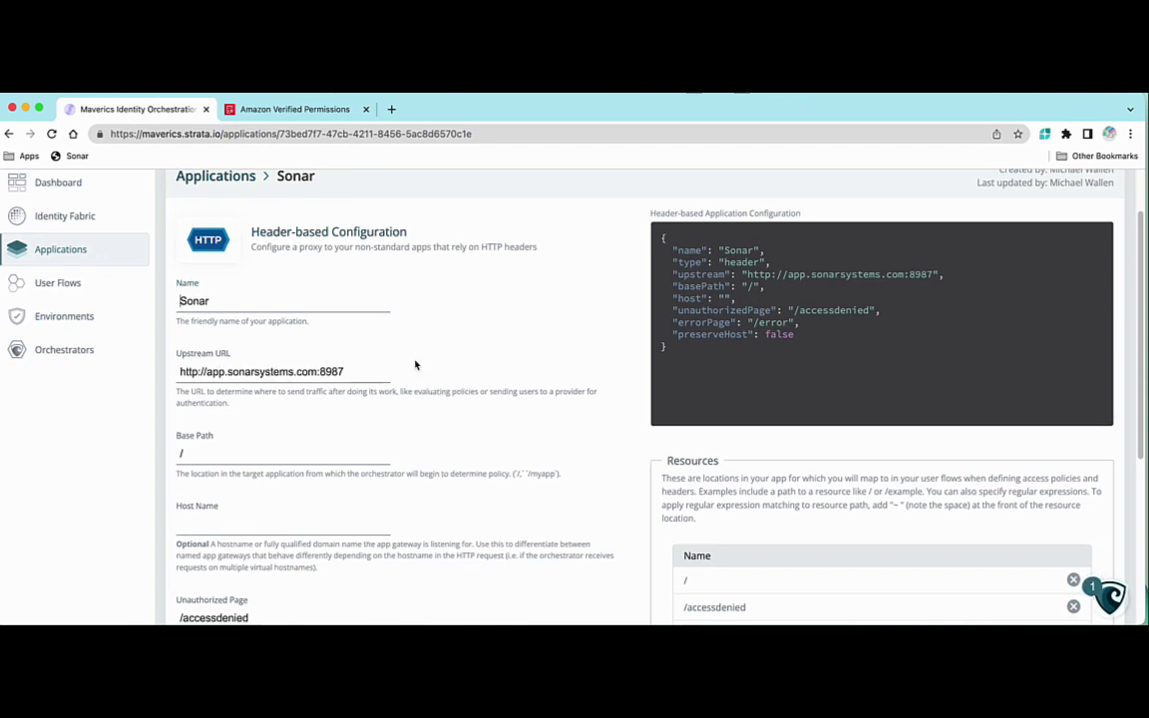
scroll(438, 371, "down", 2)
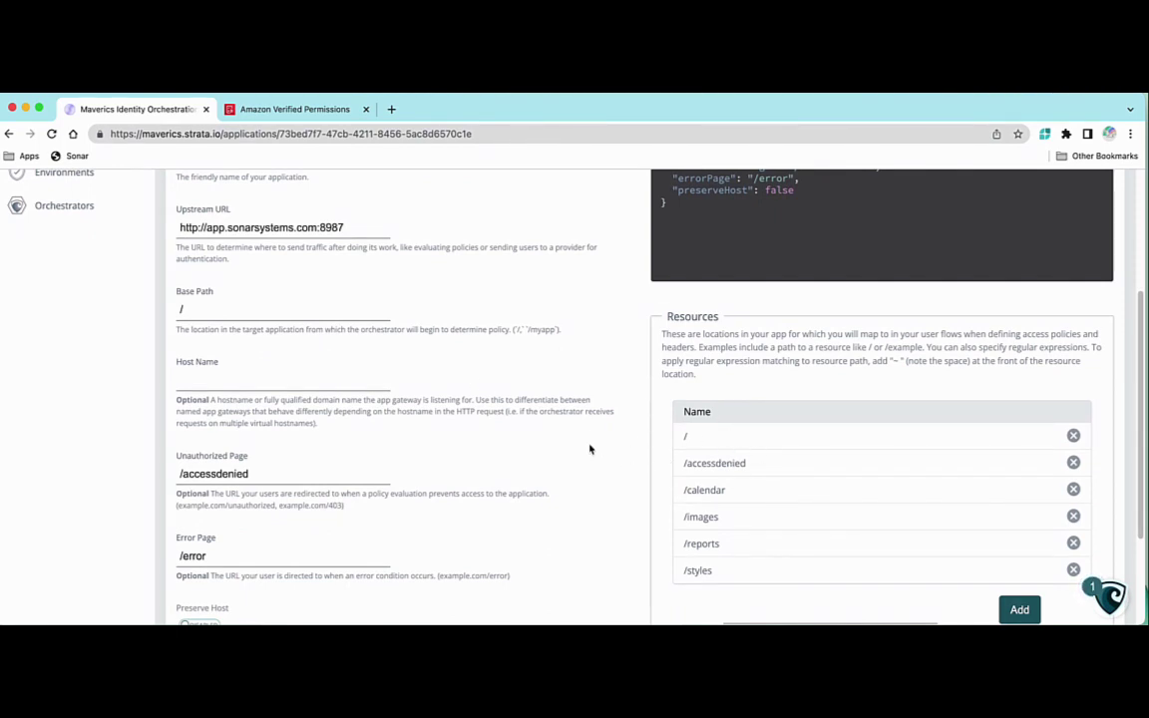
scroll(589, 449, "up", 4)
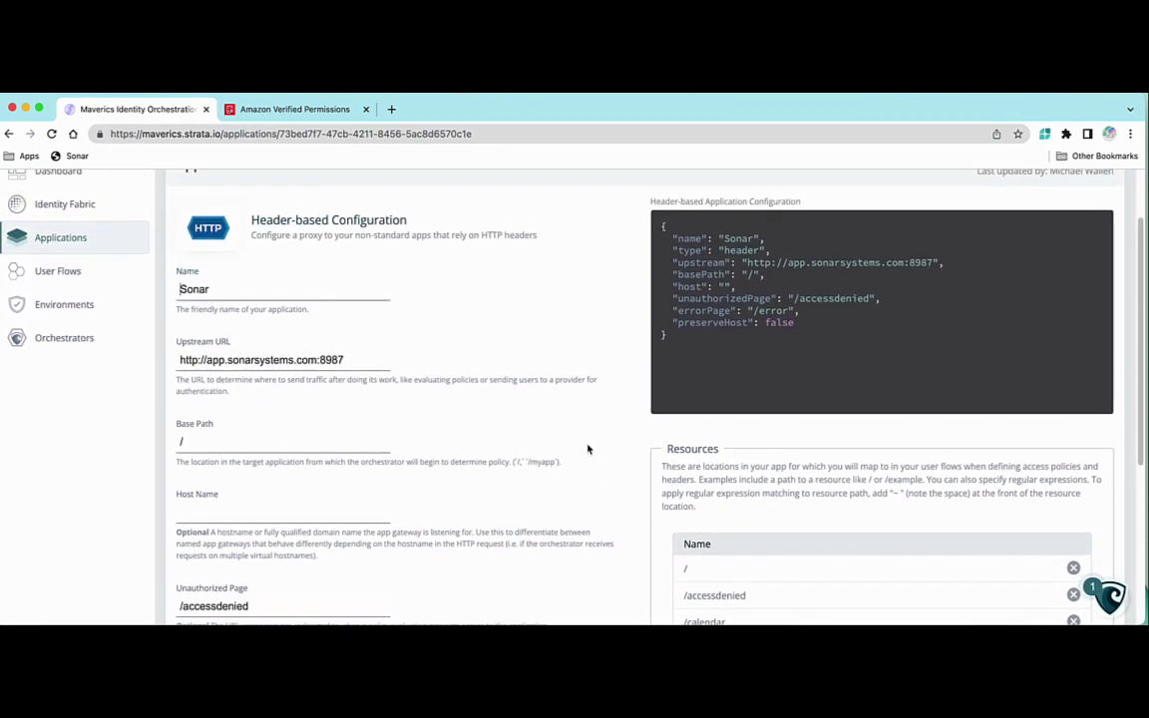
left_click(56, 273)
Open the Sonar user flow and scroll down to its access control policy section.
left_click(197, 342)
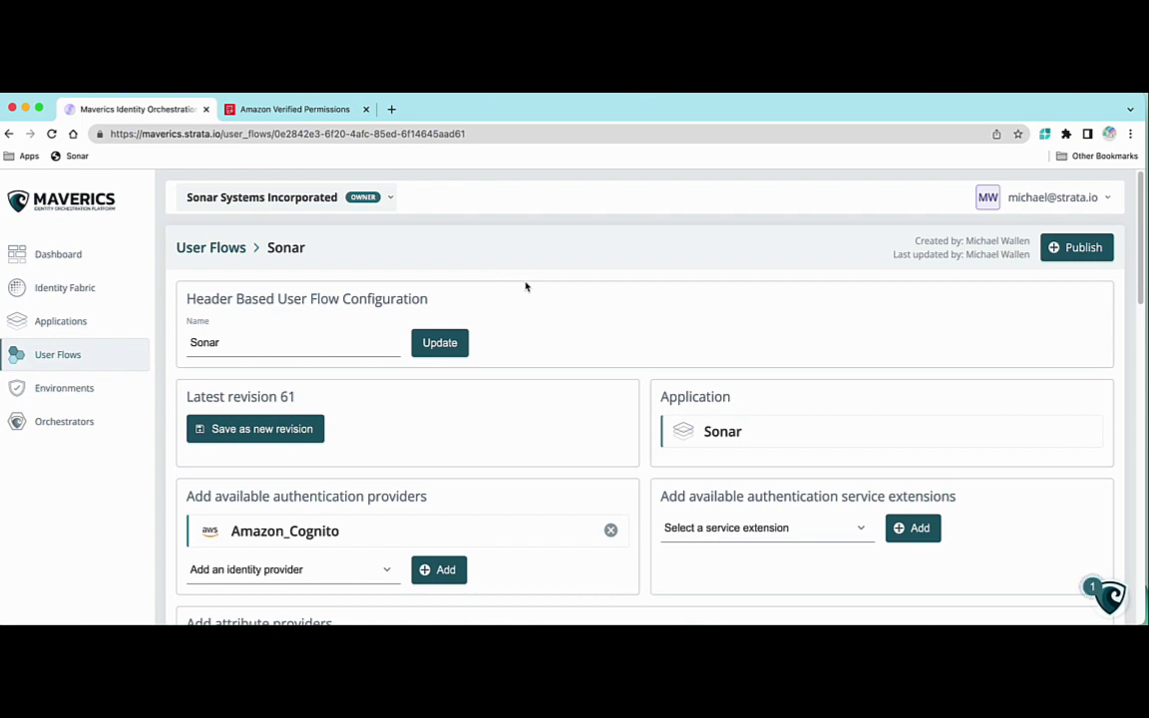
scroll(536, 304, "down", 1)
scroll(536, 307, "down", 1)
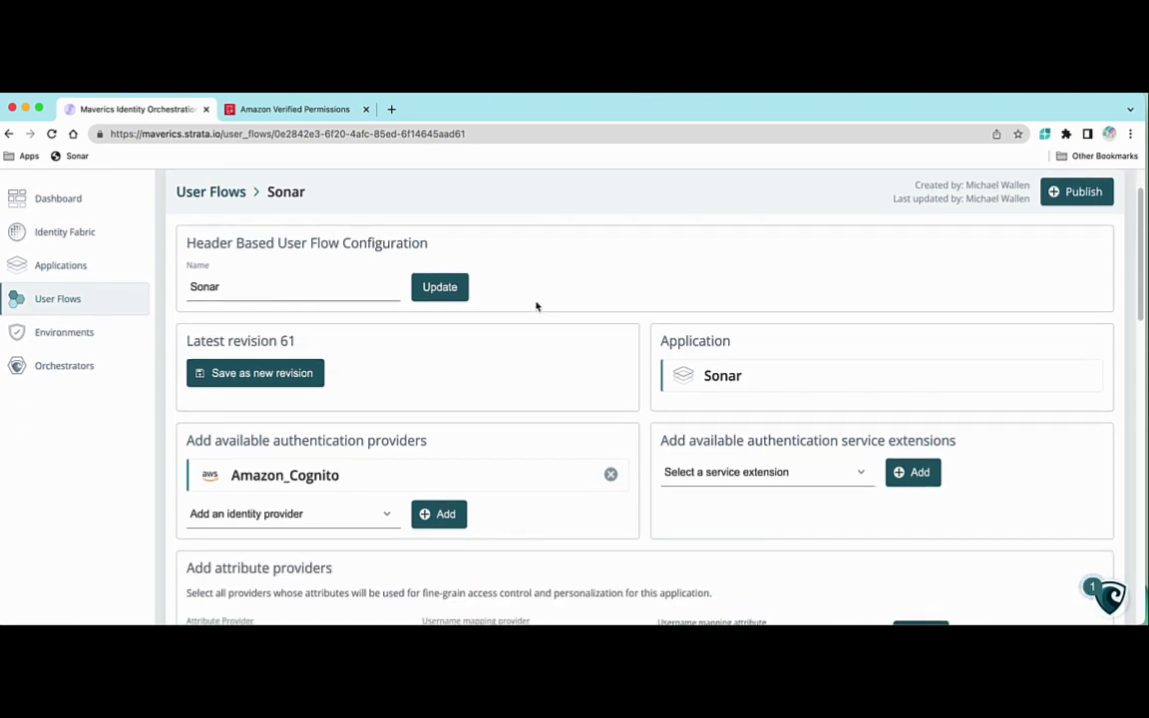
scroll(533, 310, "down", 1)
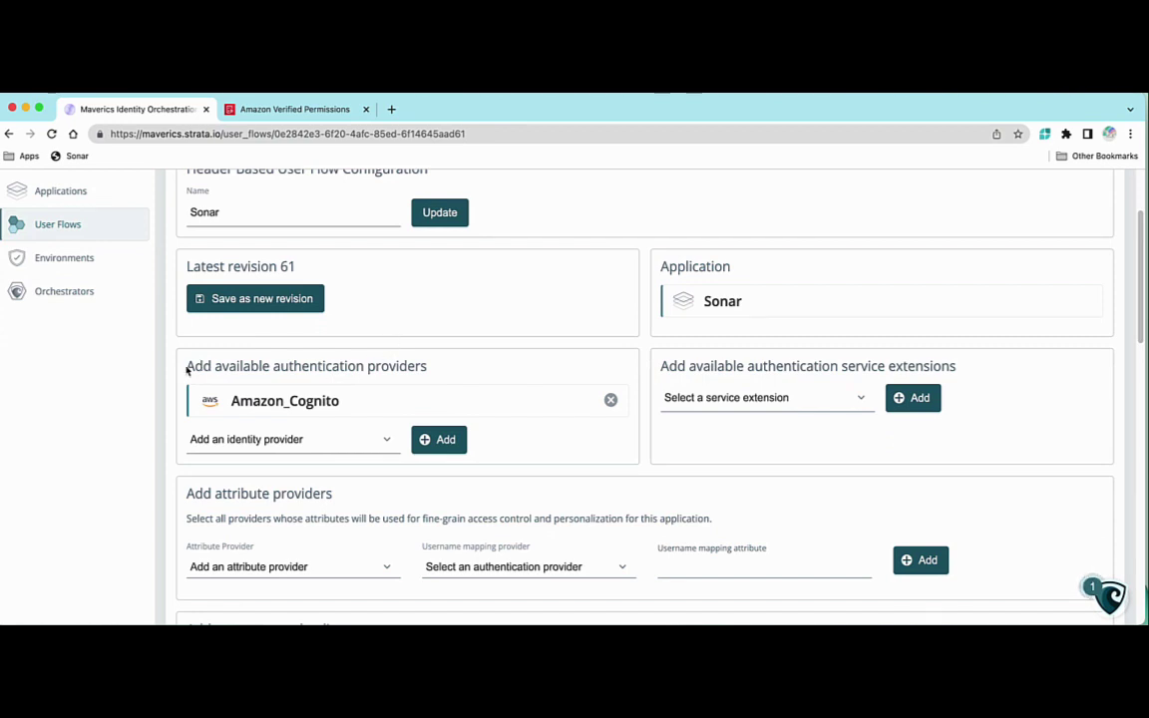
scroll(233, 267, "up", 1)
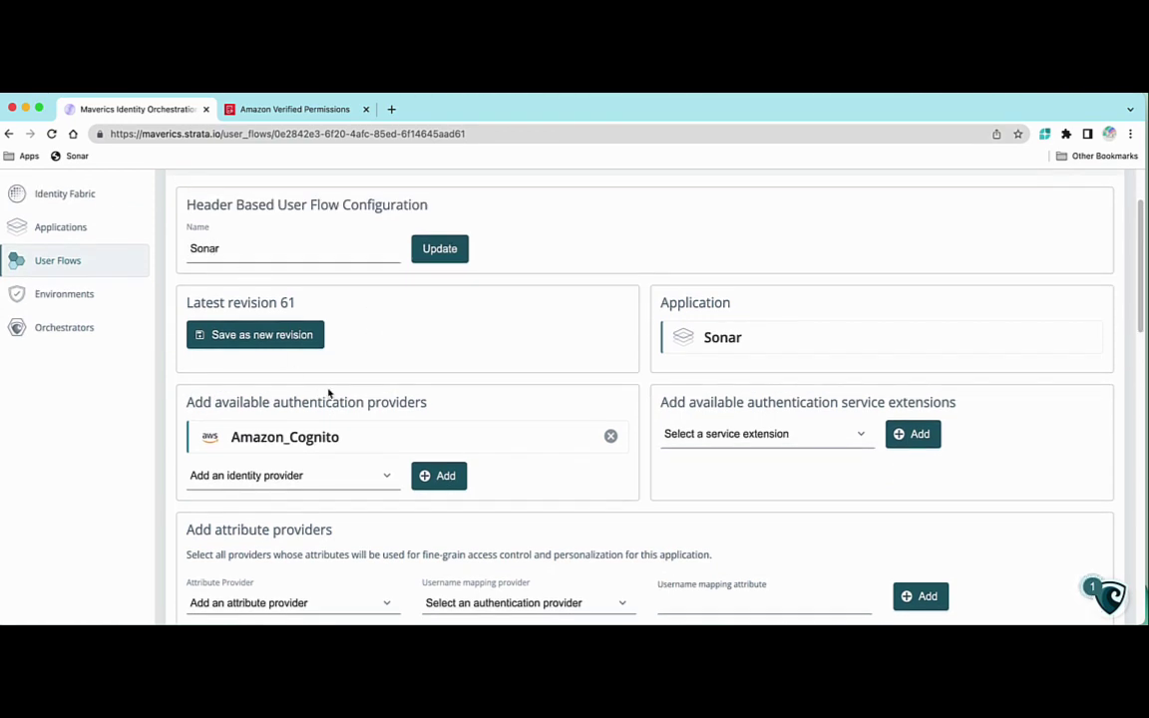
scroll(361, 390, "down", 1)
scroll(361, 390, "down", 1)
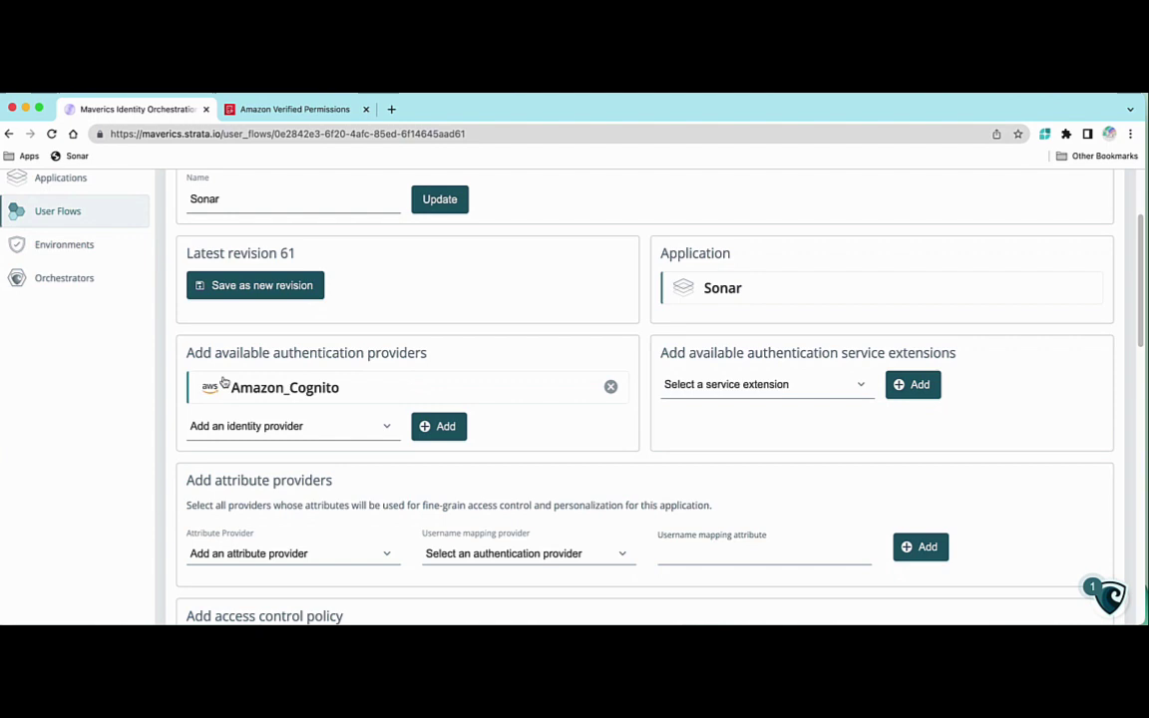
scroll(379, 334, "down", 1)
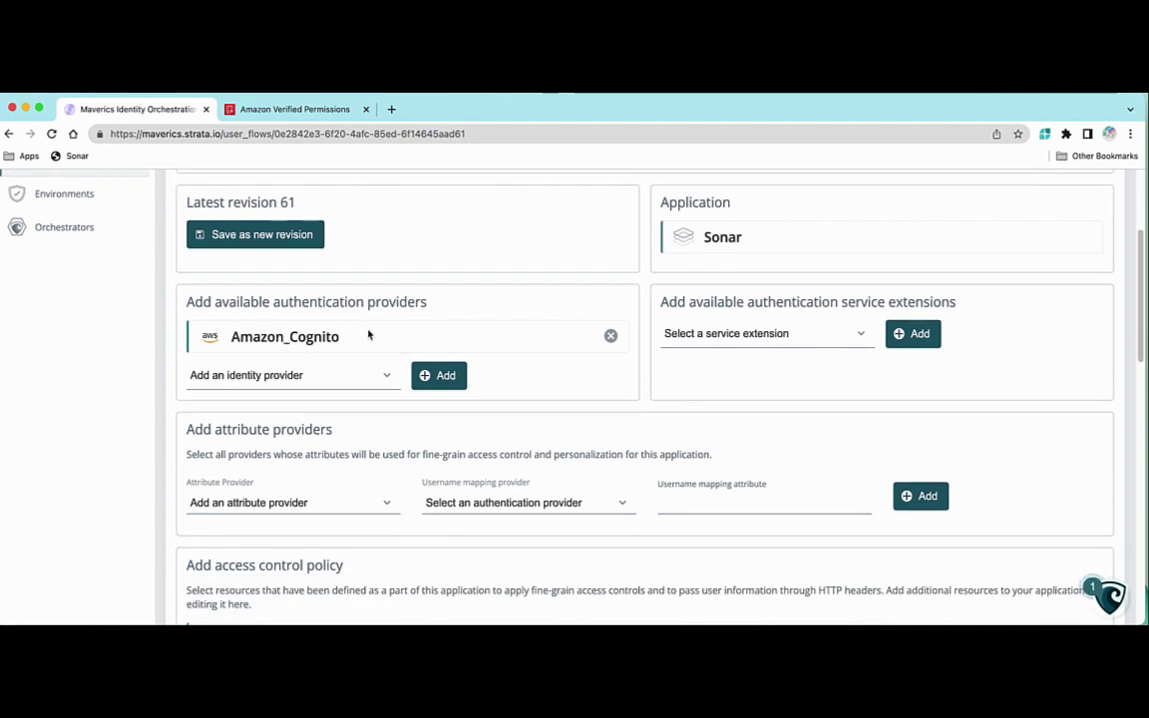
Check the available authentication service extensions without choosing one, then view the / resource's three Cognito headers.
left_click(857, 335)
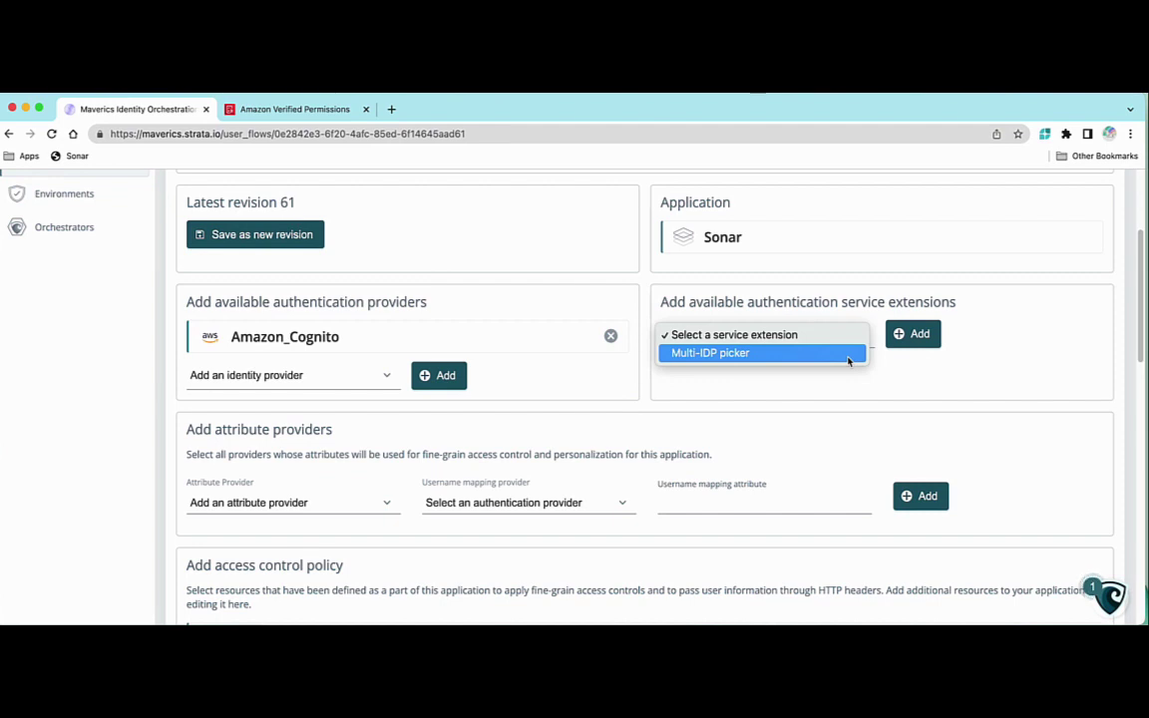
left_click(723, 387)
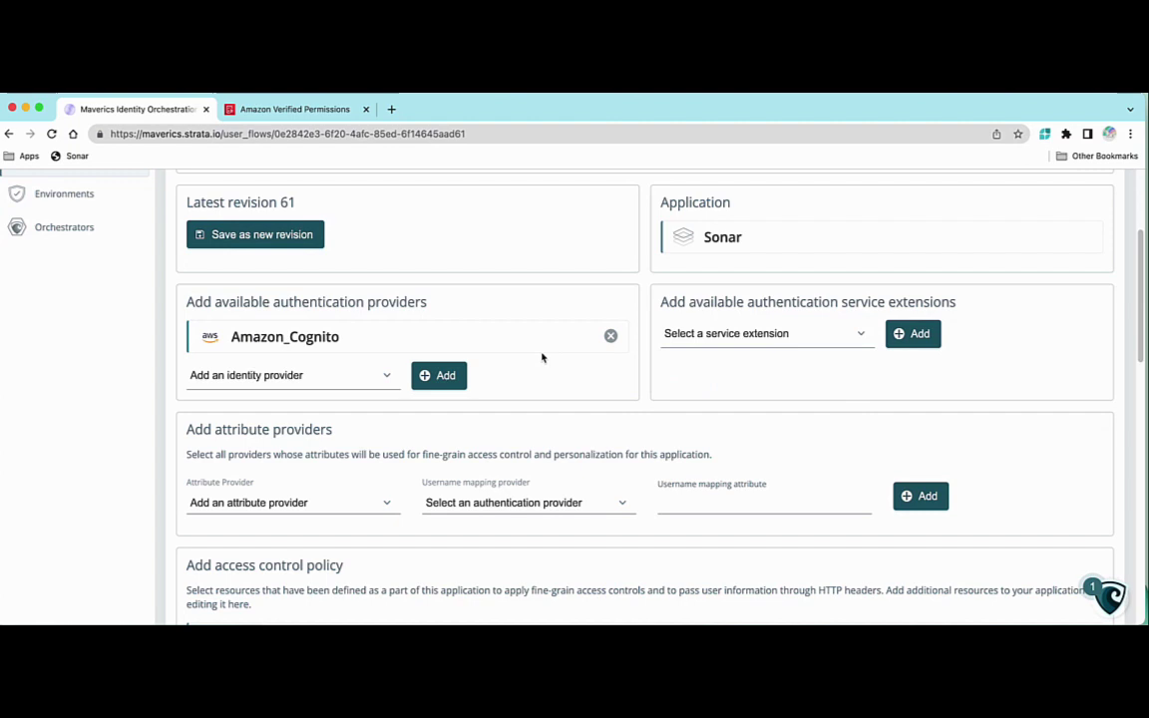
scroll(541, 357, "down", 5)
scroll(542, 357, "down", 5)
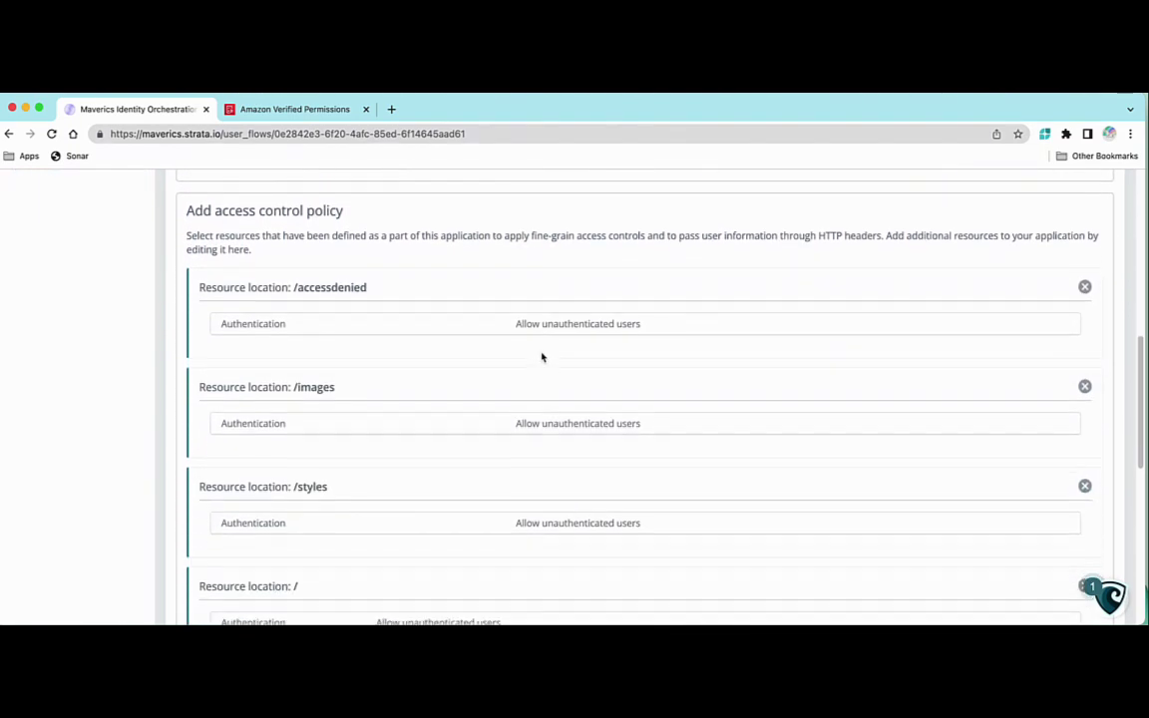
scroll(418, 323, "up", 1)
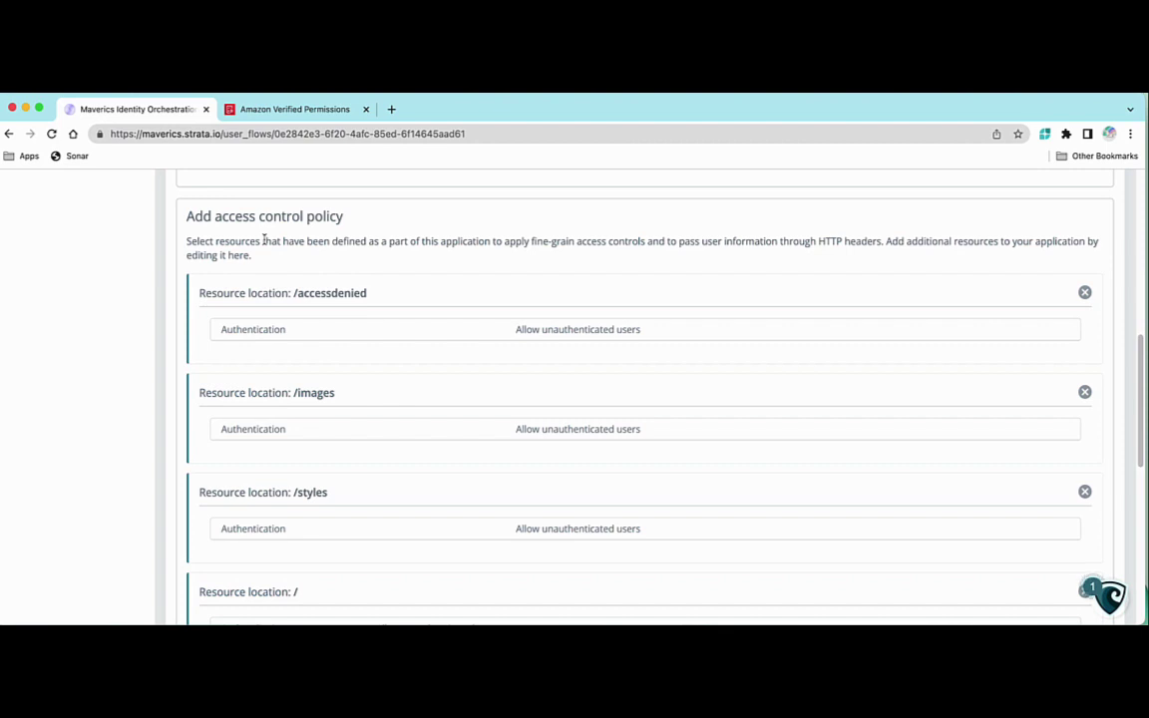
scroll(285, 257, "down", 5)
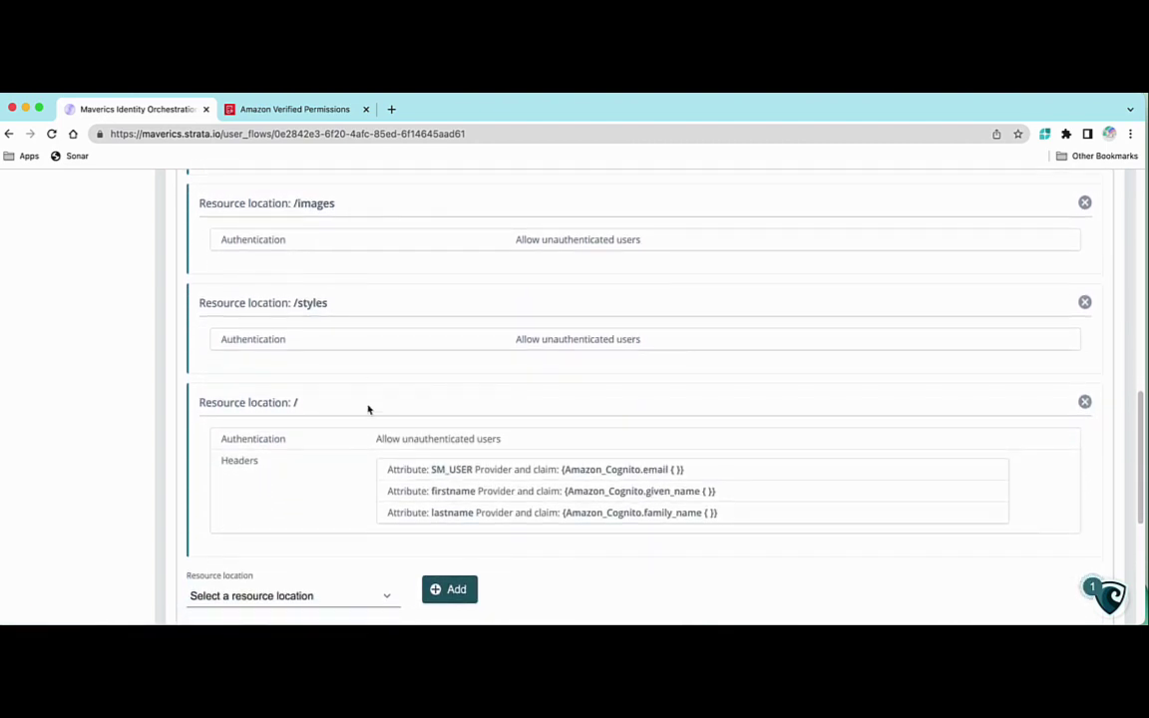
Open access control for the / resource and check the Sonar login page in a private window.
left_click(264, 405)
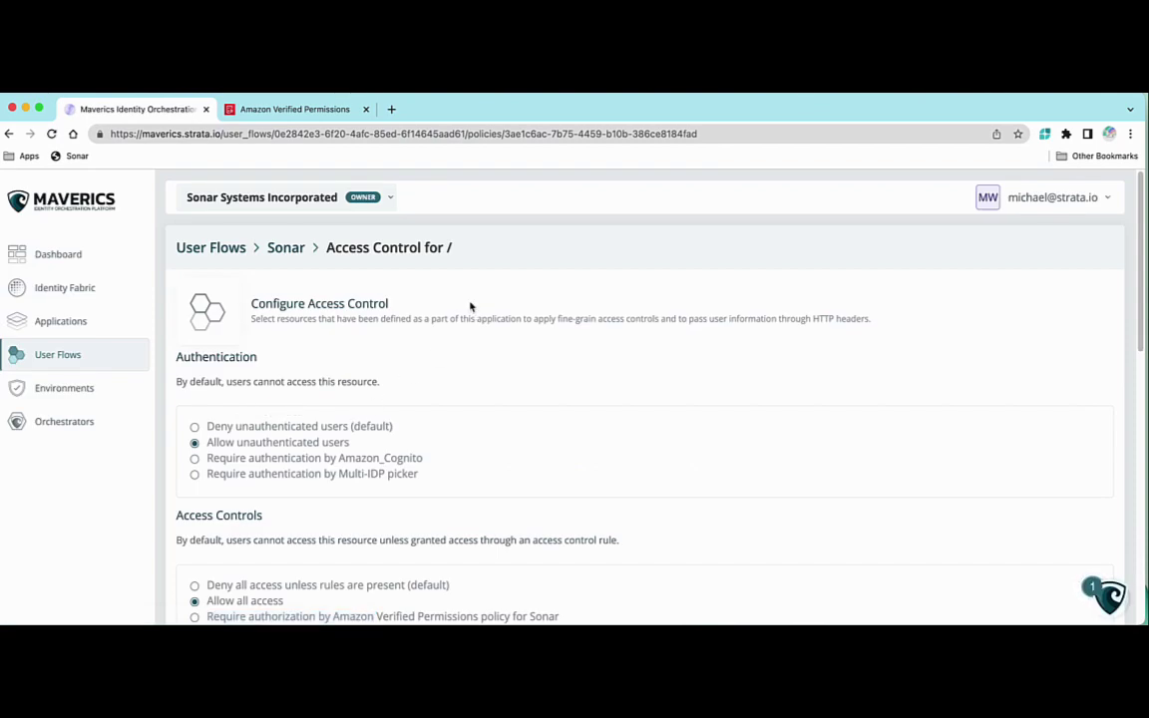
key("super+shift+n")
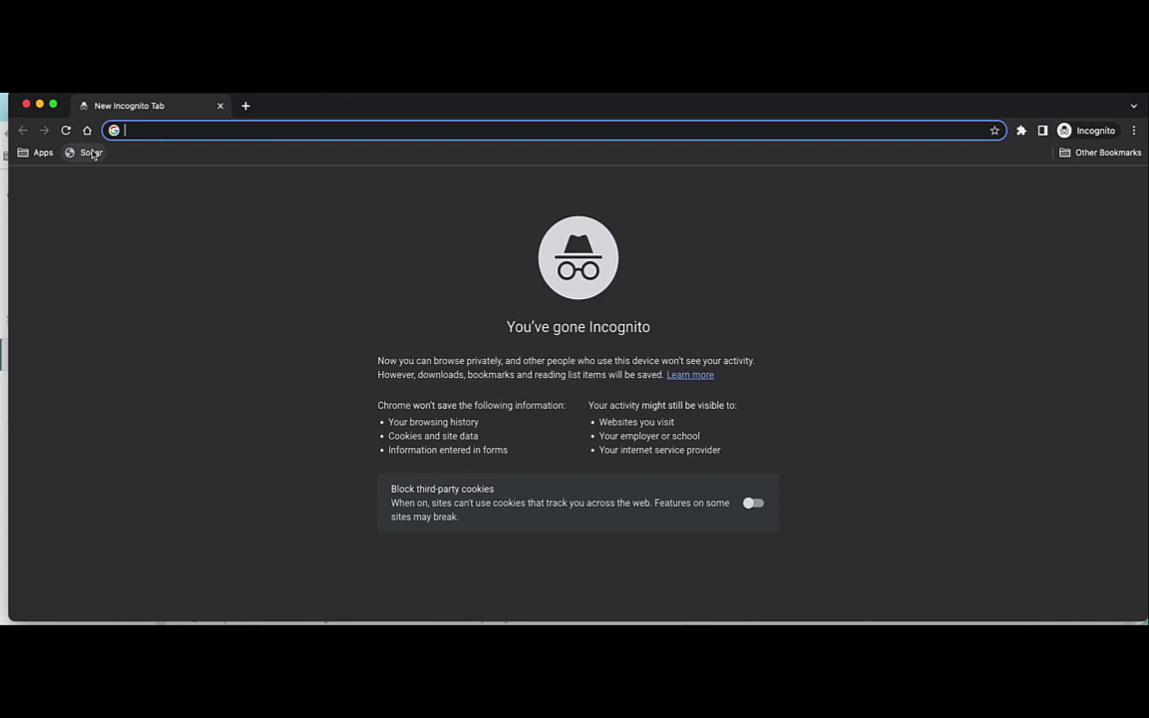
left_click(91, 152)
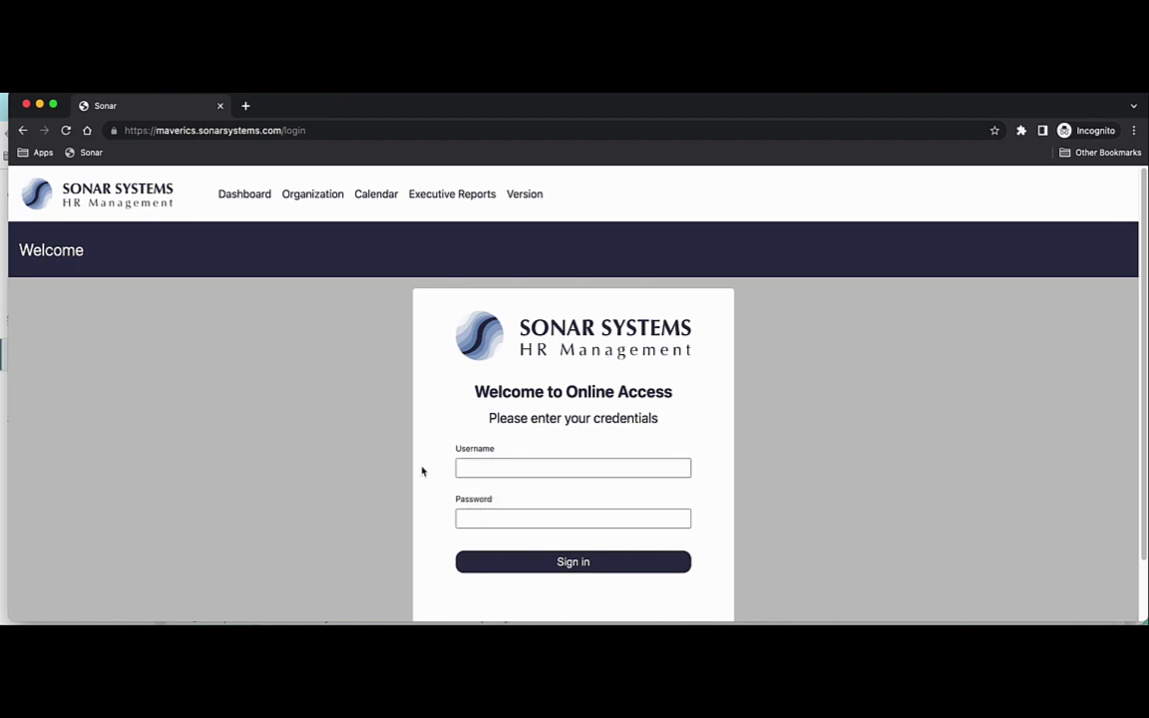
left_click(4, 404)
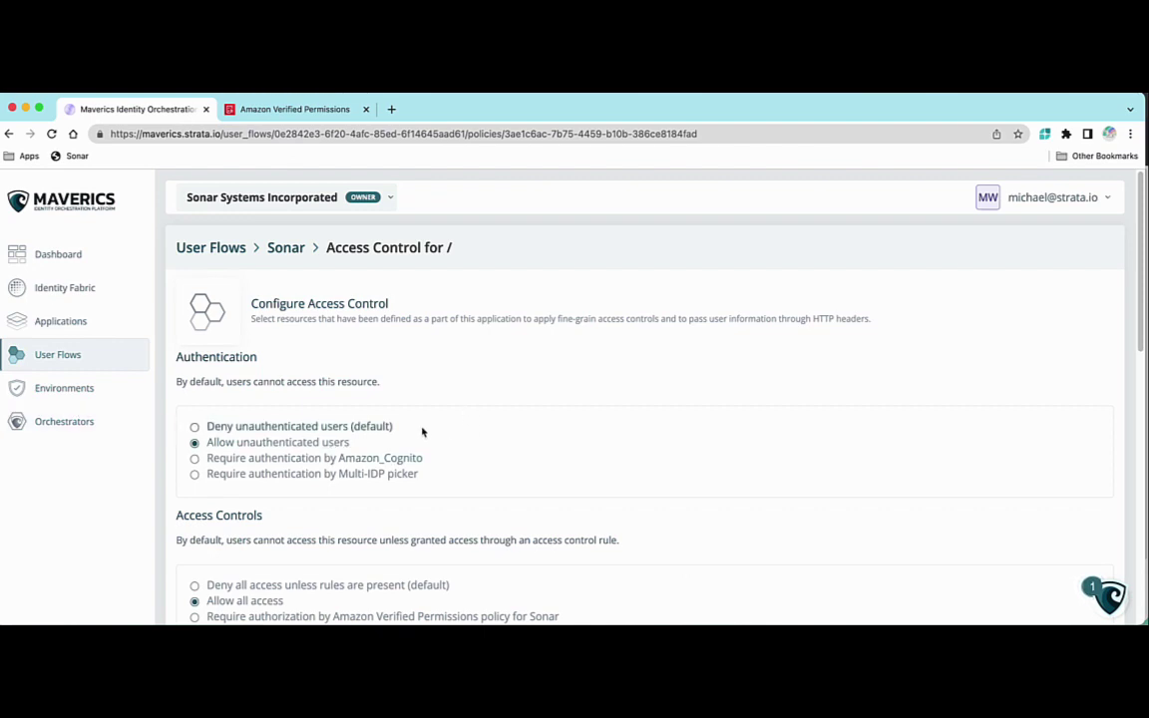
Require Amazon_Cognito authentication for / and review the SM_USER, firstname and lastname header mappings.
left_click(315, 458)
scroll(423, 390, "down", 3)
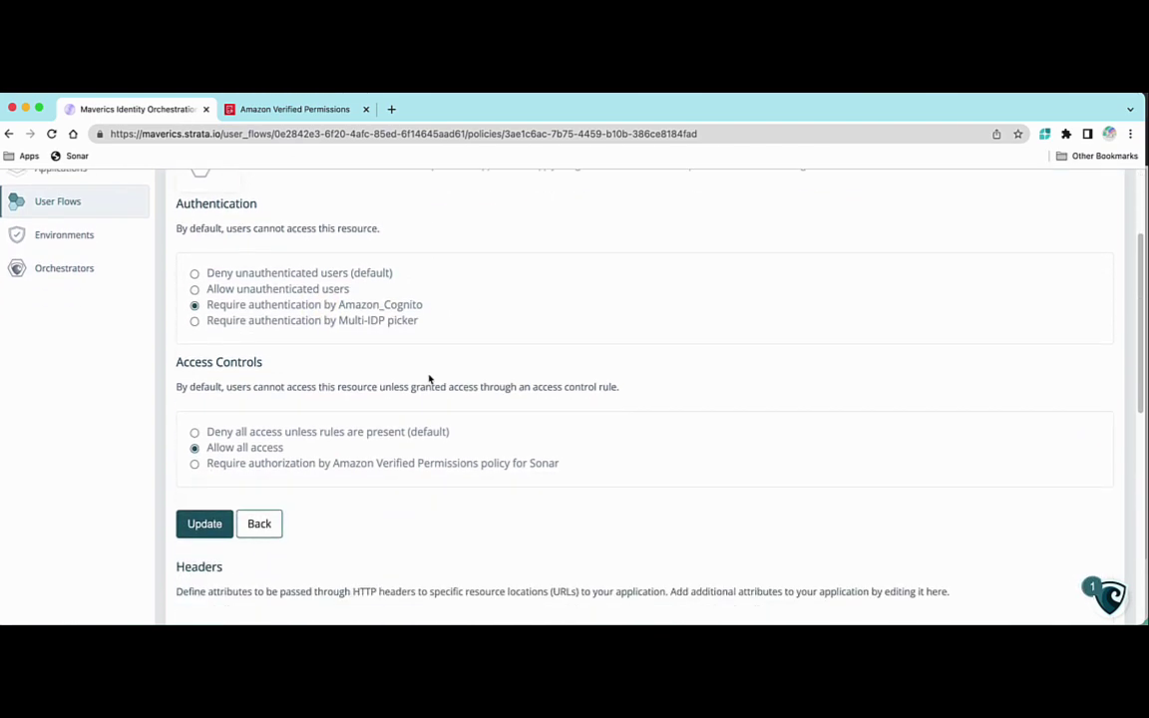
scroll(431, 377, "down", 1)
scroll(415, 400, "down", 1)
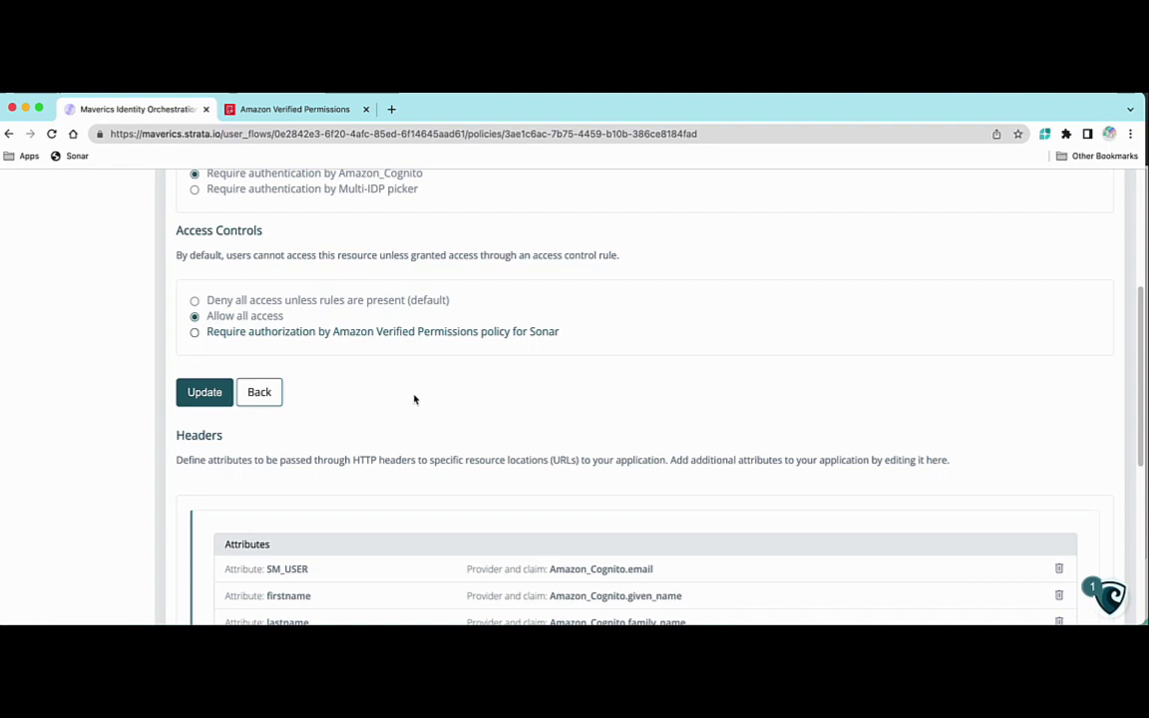
scroll(414, 398, "down", 3)
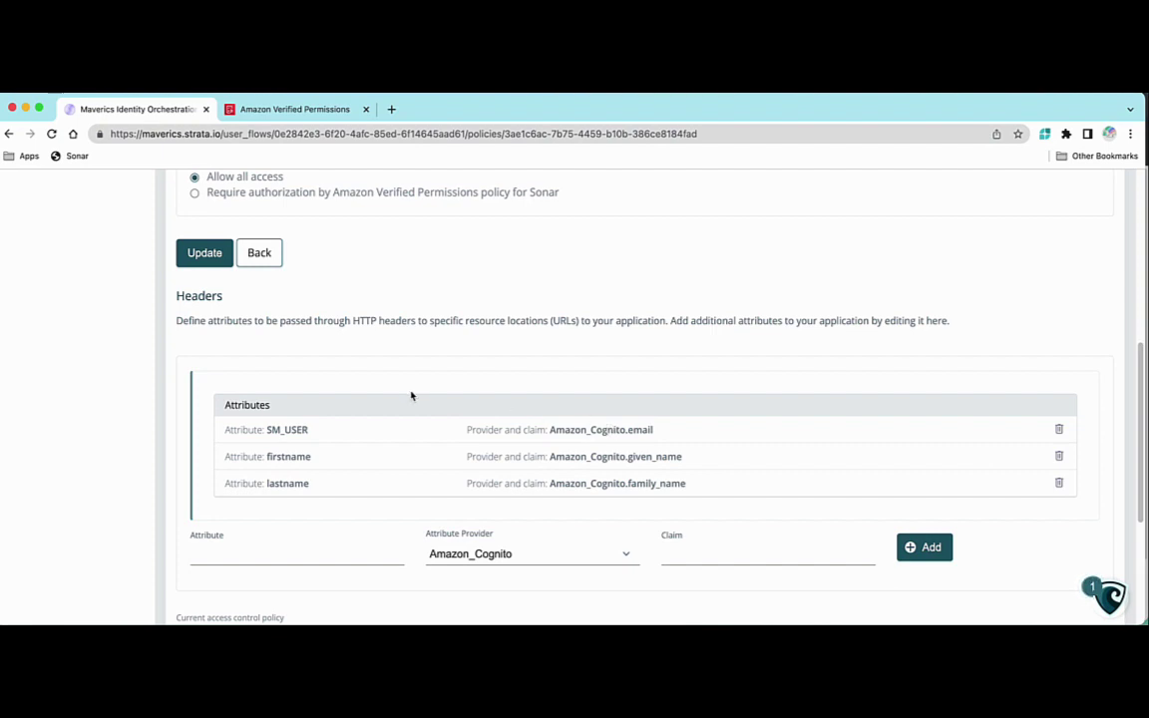
left_click_drag(266, 430, 288, 428)
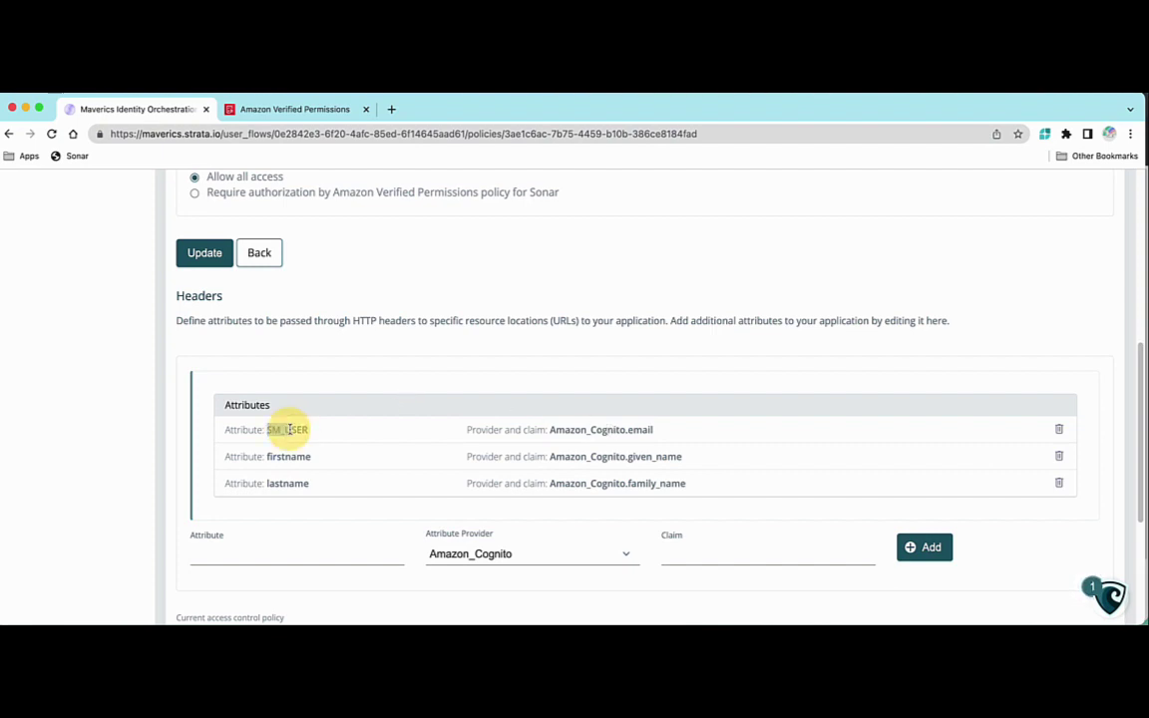
left_click(288, 429)
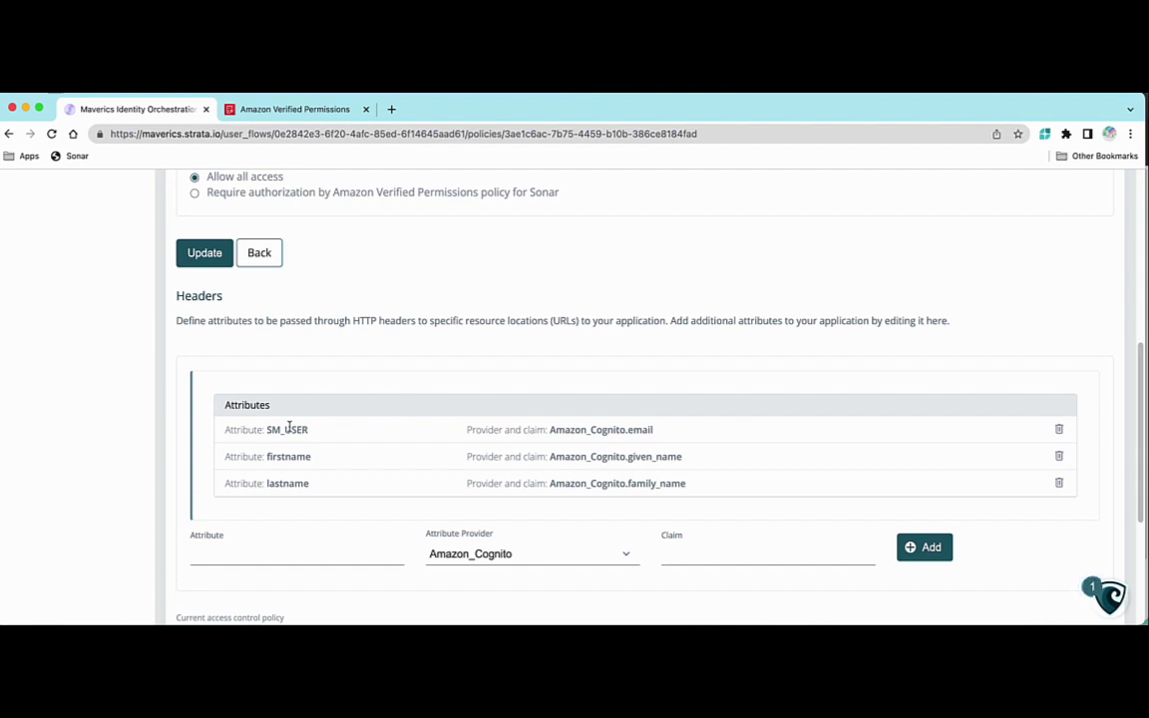
scroll(428, 379, "up", 3)
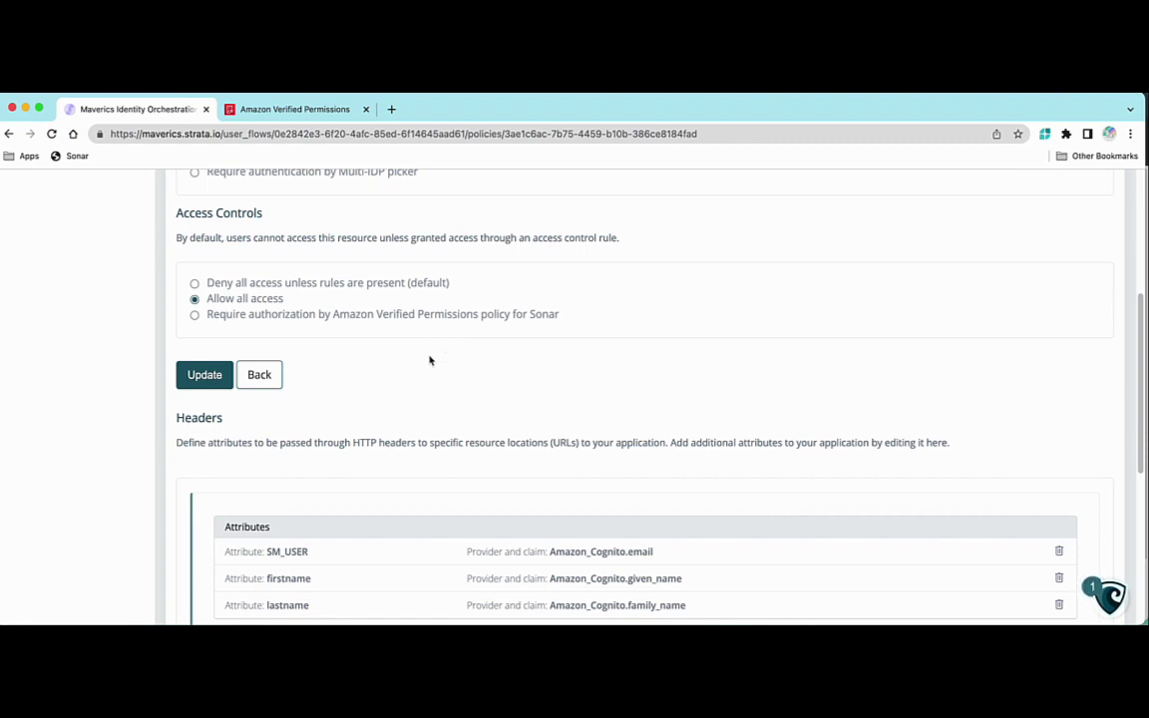
Review the Sonar endpoint policy's details in Amazon Verified Permissions.
left_click(295, 110)
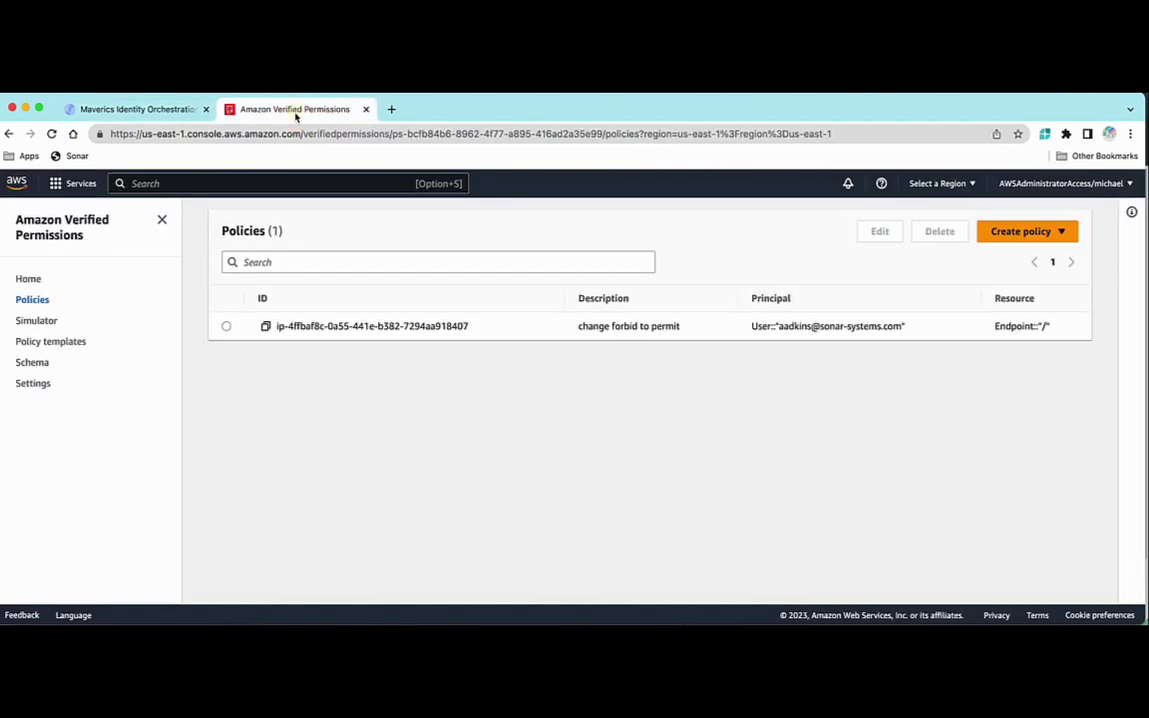
left_click(225, 326)
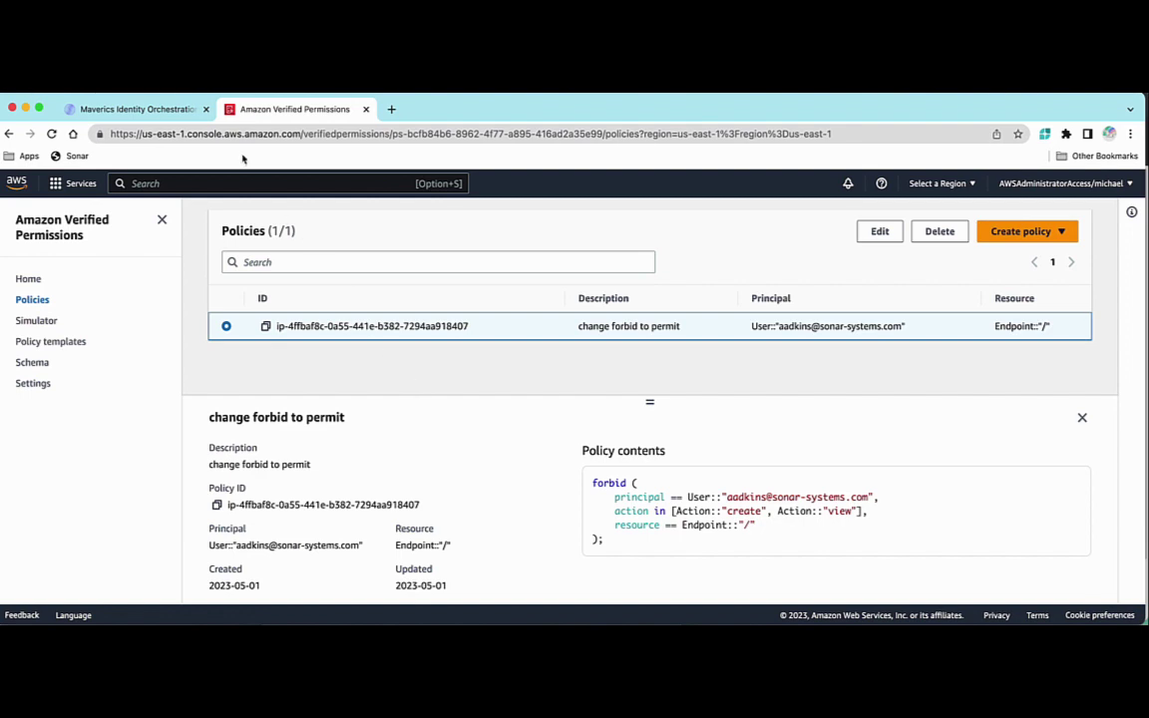
left_click(162, 113)
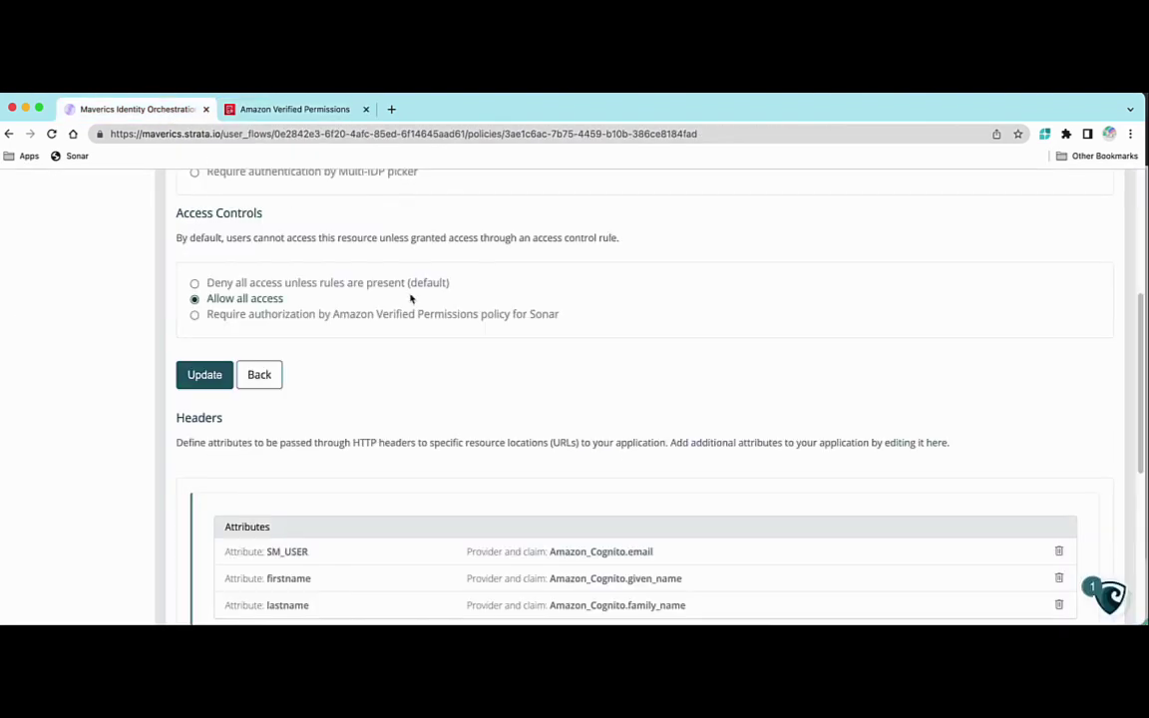
Save the Cognito requirement on /, then add Amazon Verified Permissions authorization and update.
left_click(206, 376)
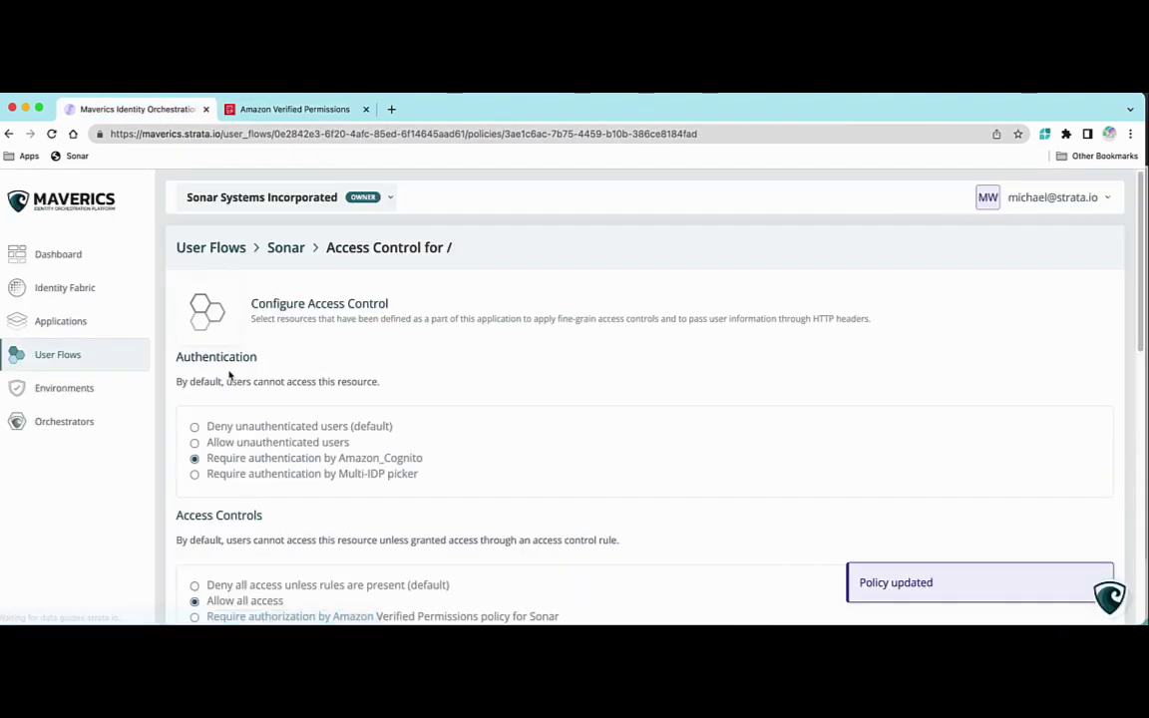
scroll(319, 374, "down", 1)
scroll(319, 374, "down", 2)
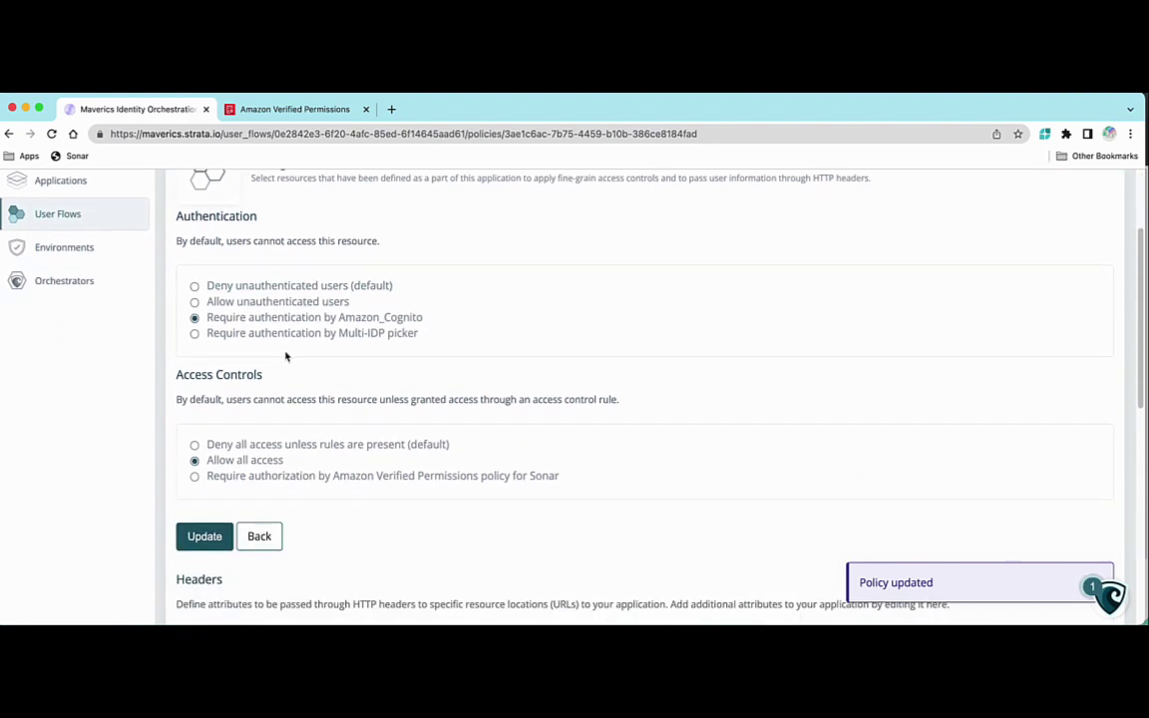
left_click(195, 473)
scroll(499, 354, "down", 2)
left_click(205, 377)
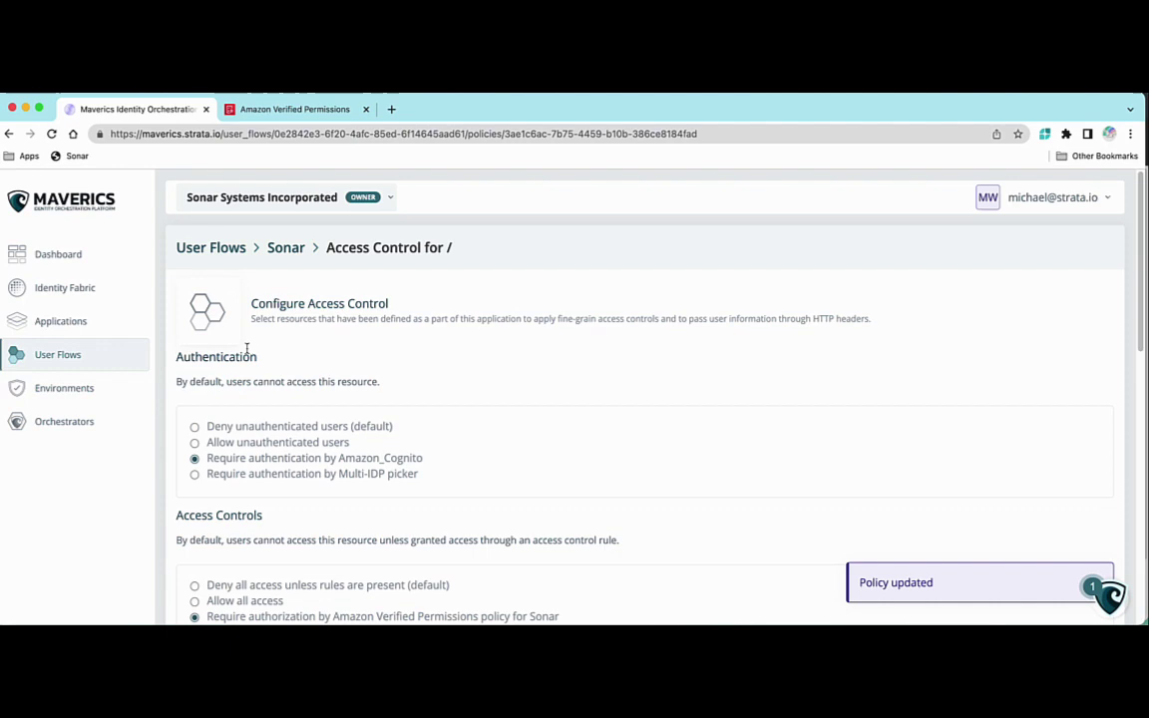
Save the Sonar user flow as revision 62 and publish it to the Amazon S3 environment.
left_click(285, 247)
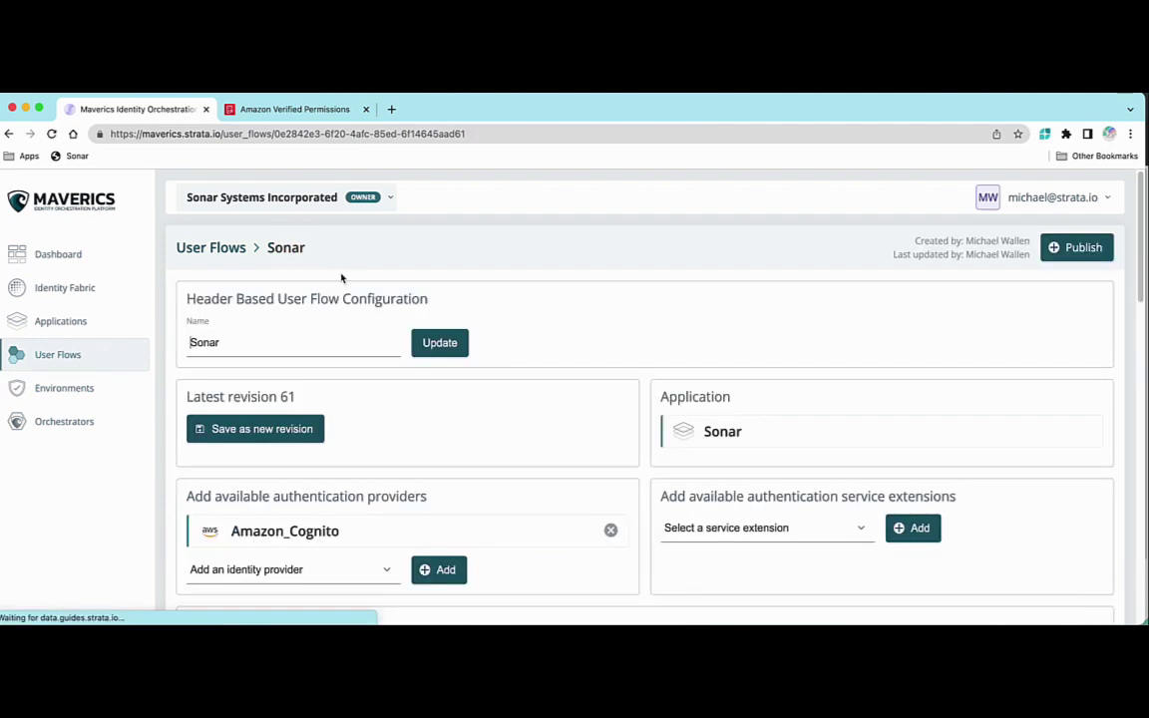
left_click(268, 428)
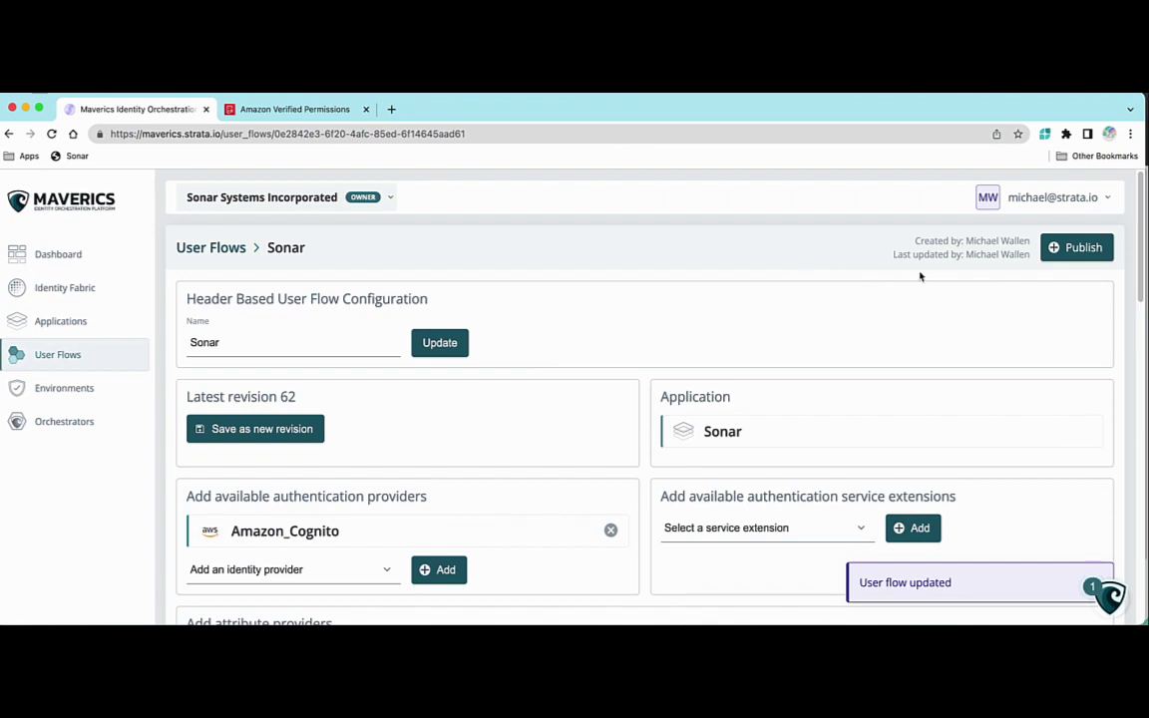
left_click(1069, 249)
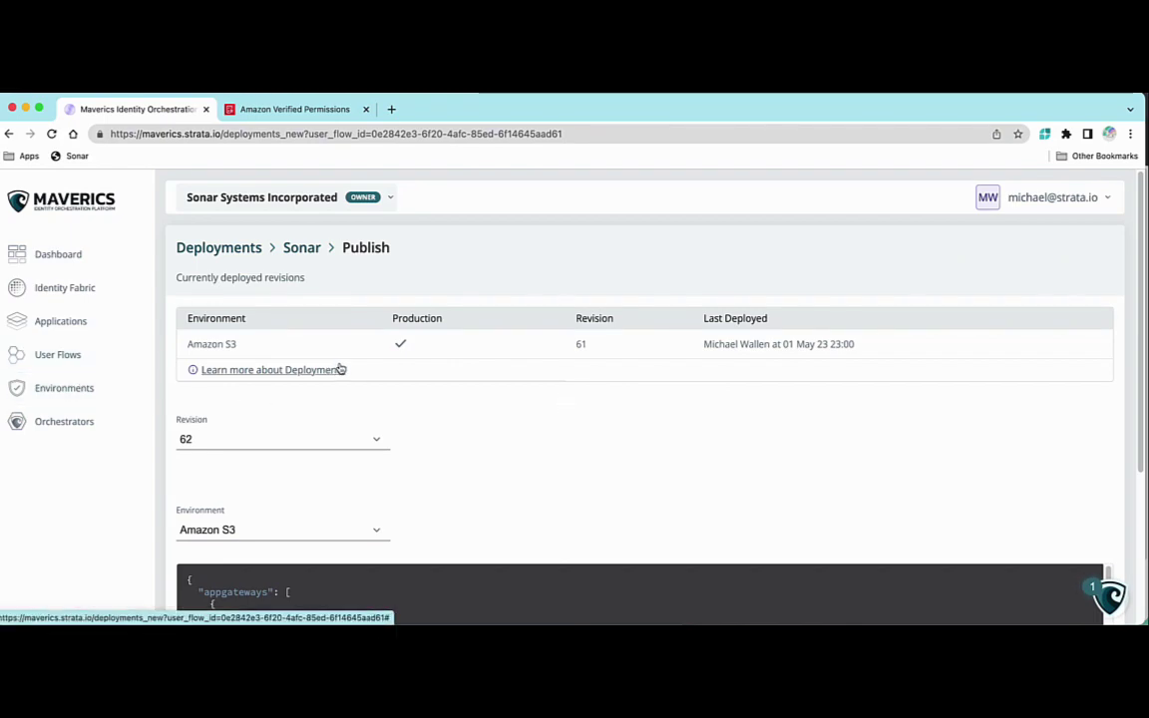
key("ctrl+Right")
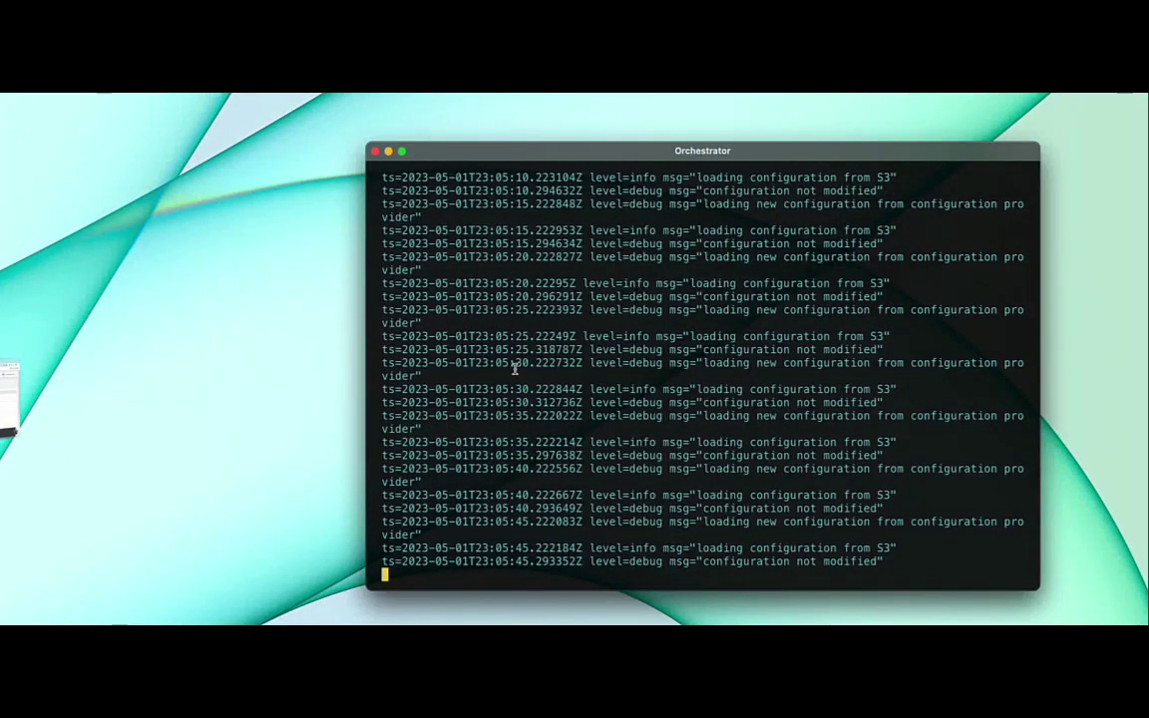
key("ctrl+Left")
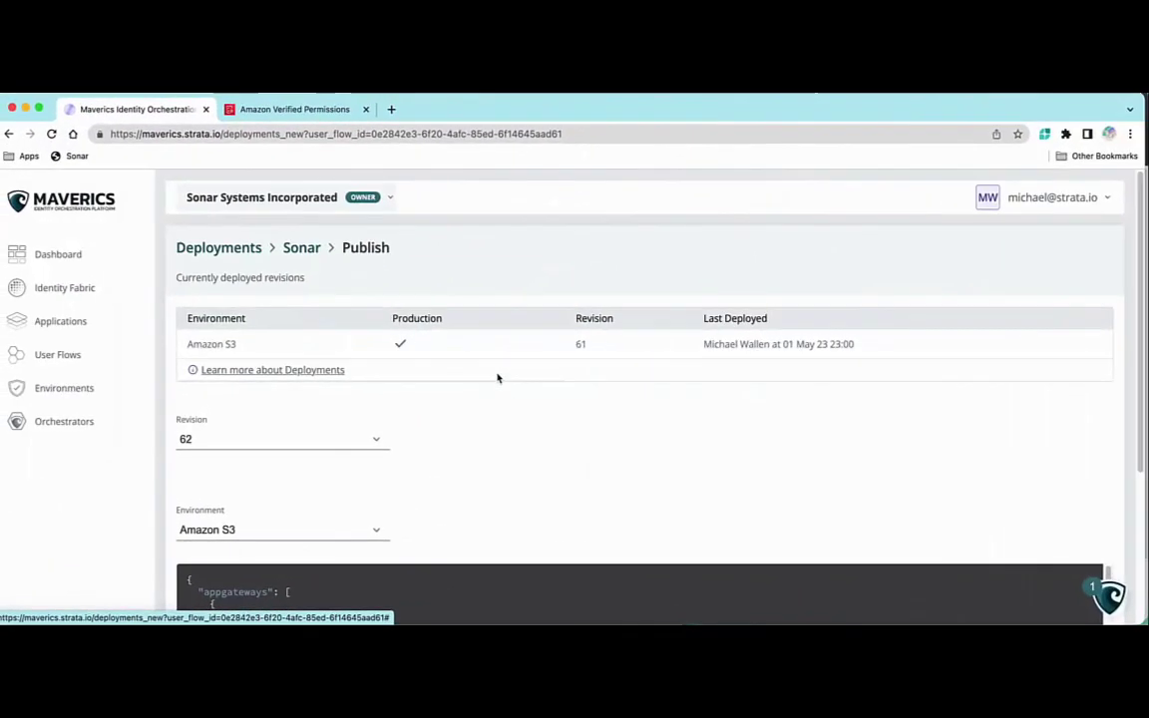
scroll(453, 416, "down", 1)
scroll(453, 416, "down", 4)
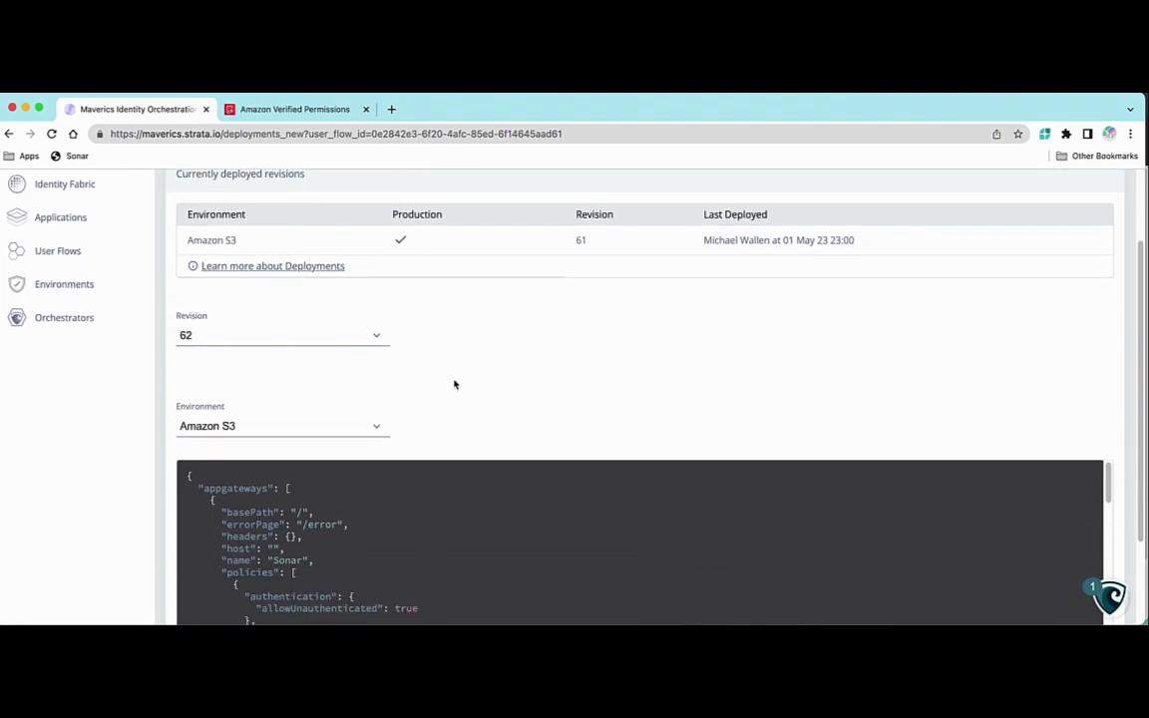
scroll(280, 435, "down", 3)
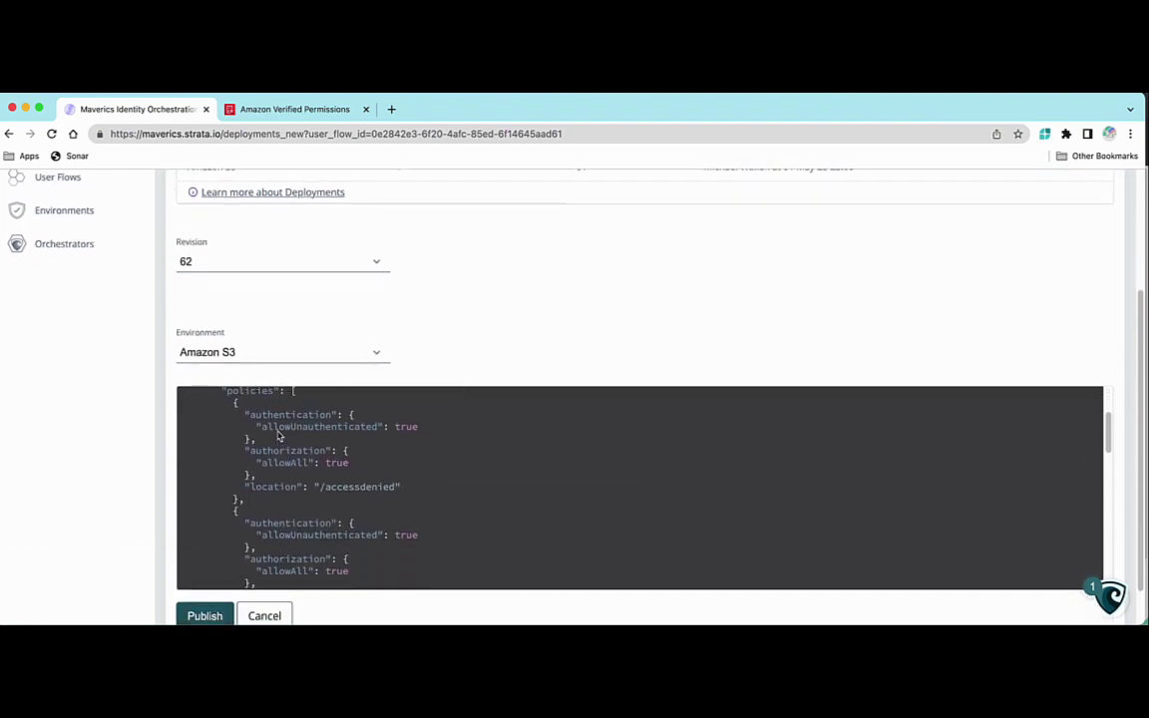
left_click(203, 615)
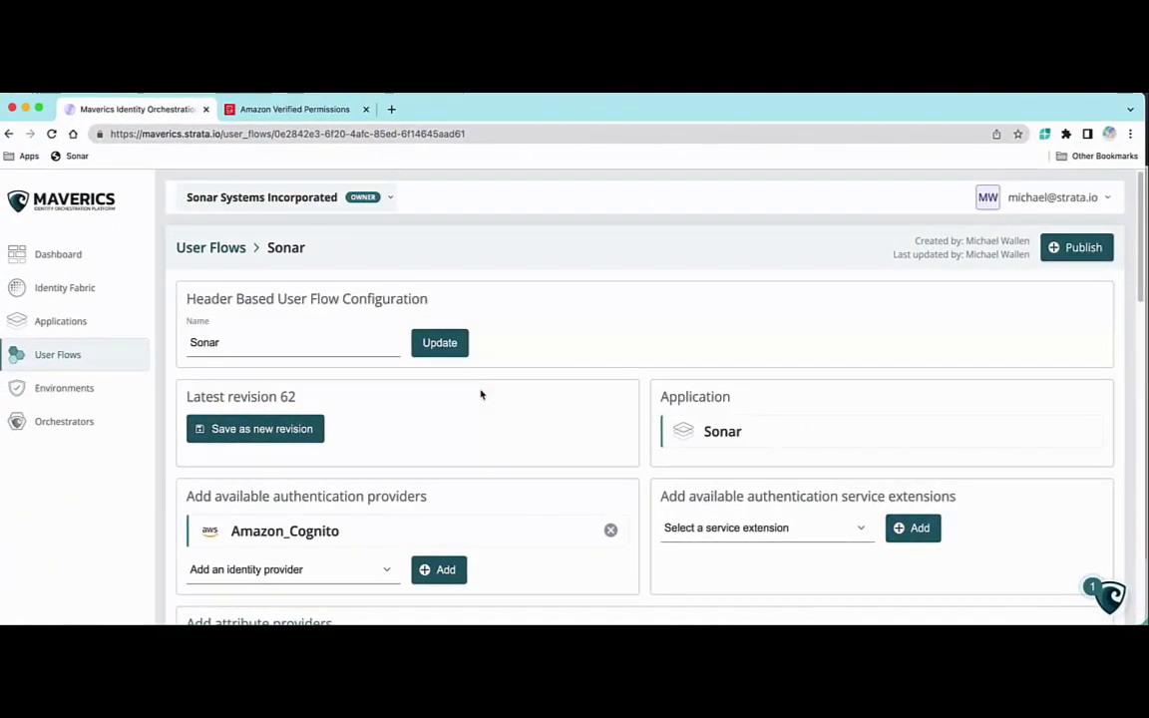
Sign in to the Sonar HR site privately with the saved demo account, reaching access denied.
key("super+shift+n")
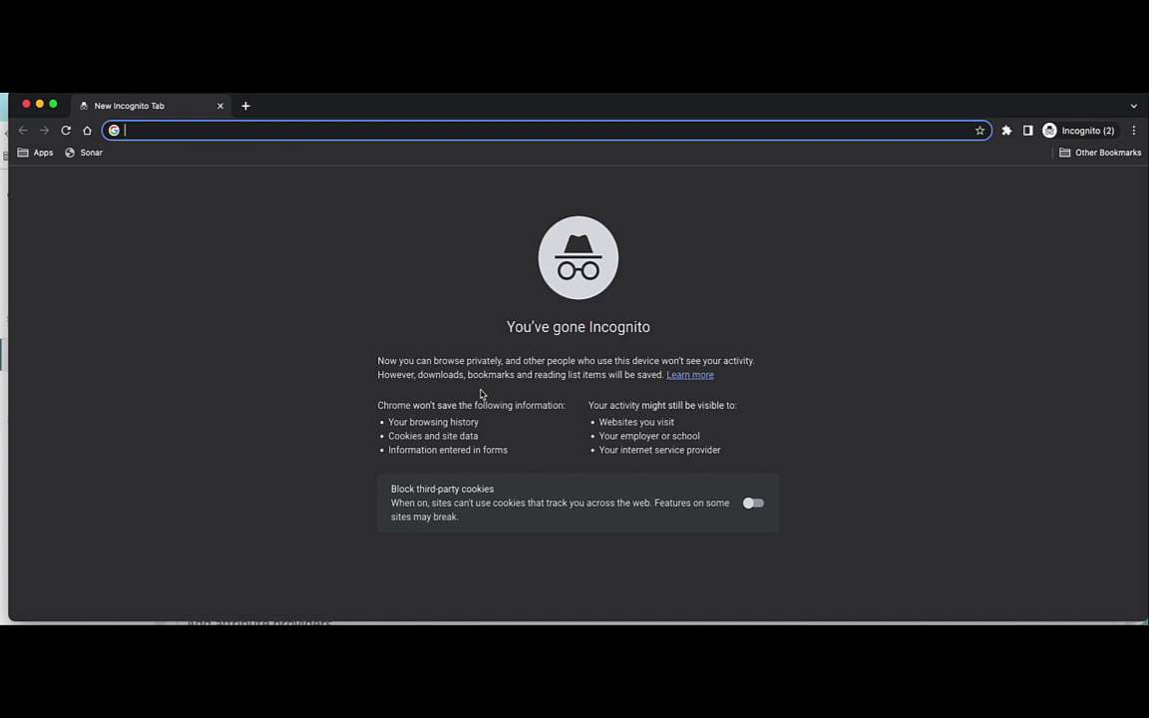
left_click(90, 153)
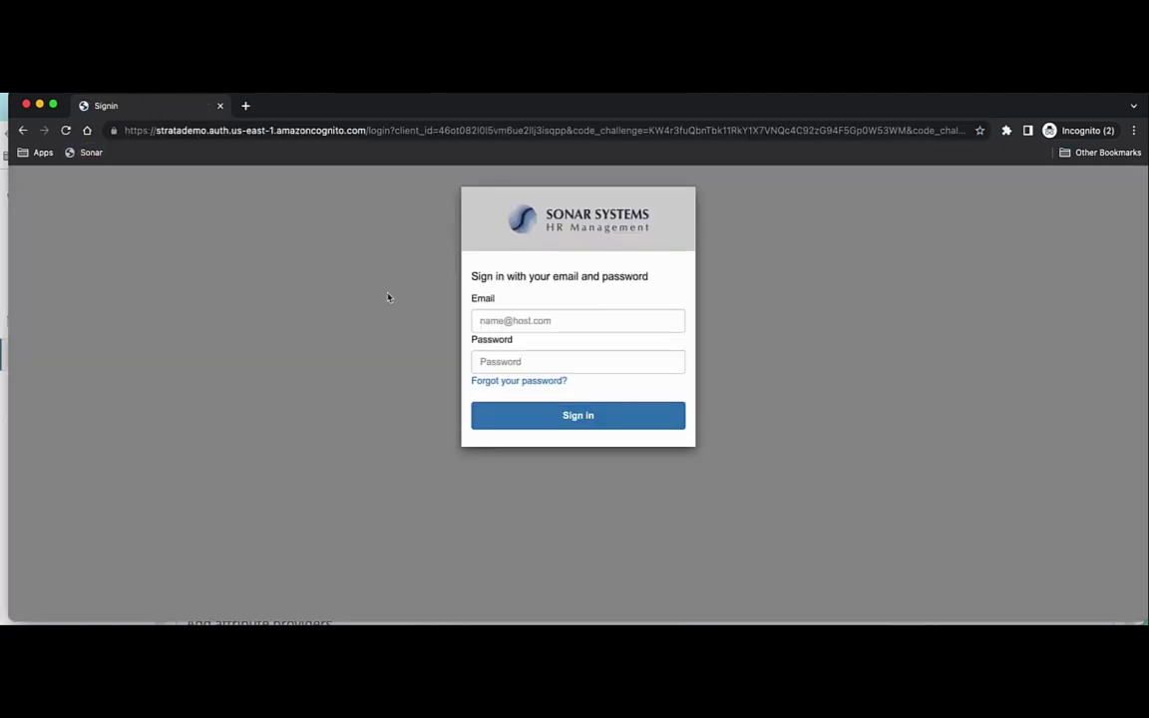
left_click(549, 319)
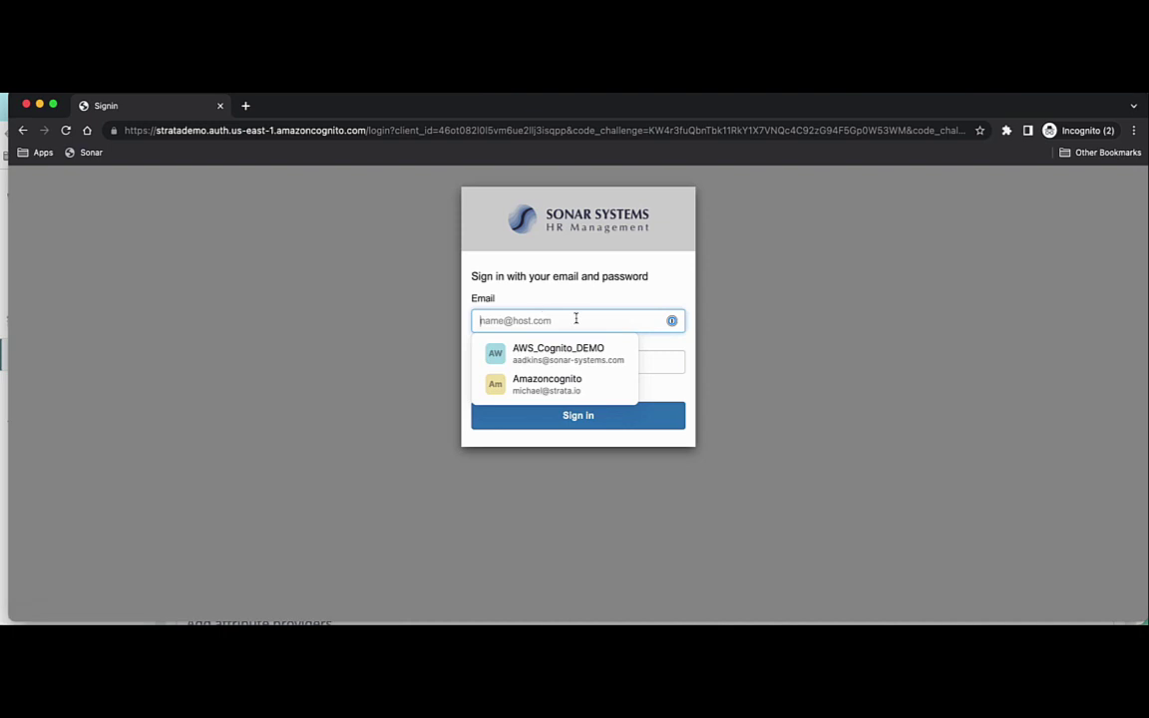
left_click(551, 352)
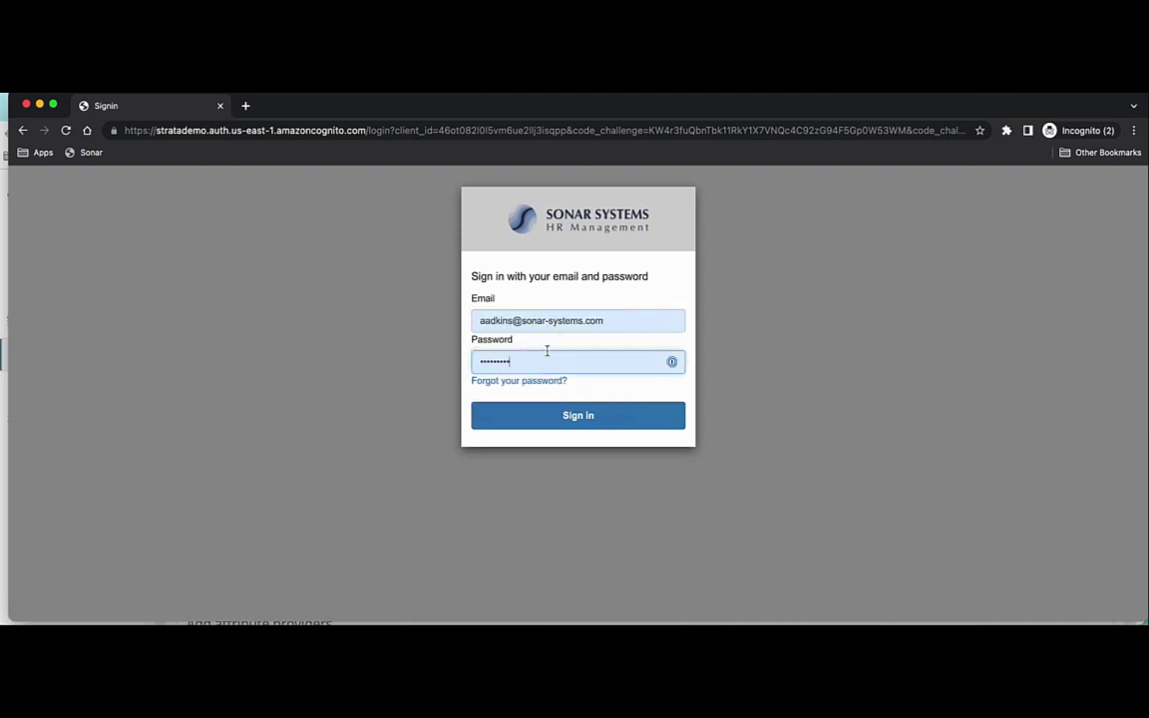
left_click(569, 417)
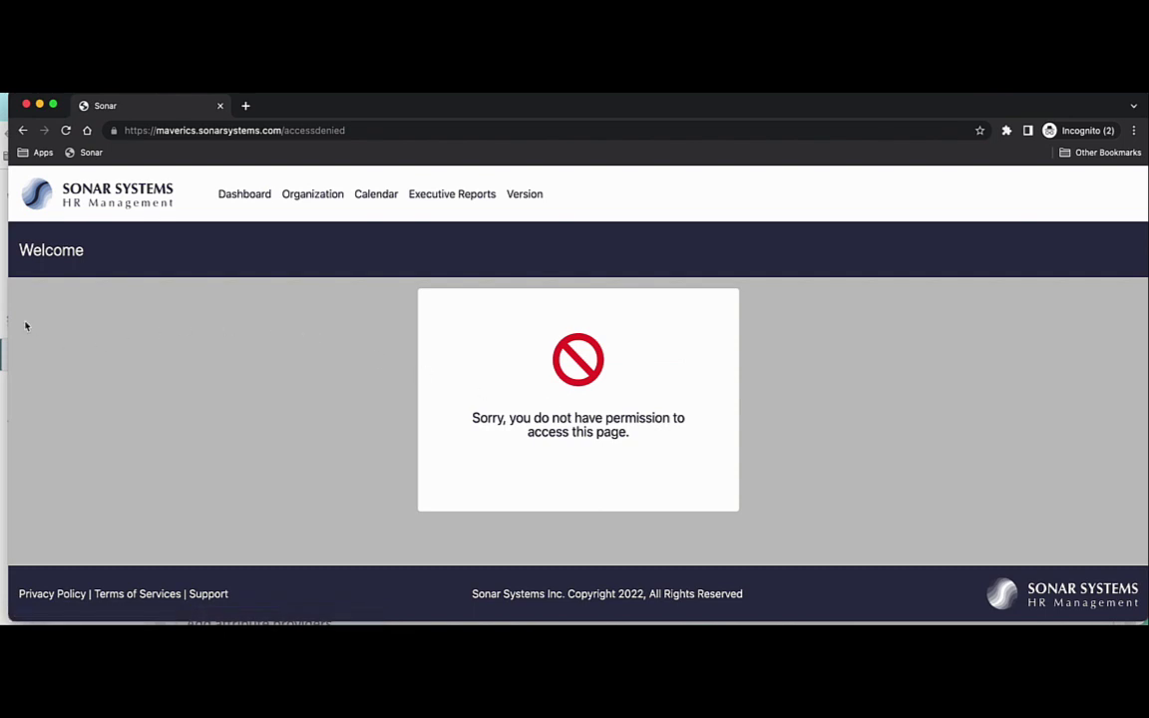
Edit the Sonar endpoint policy, replacing forbid with permit, and save the update.
left_click(4, 299)
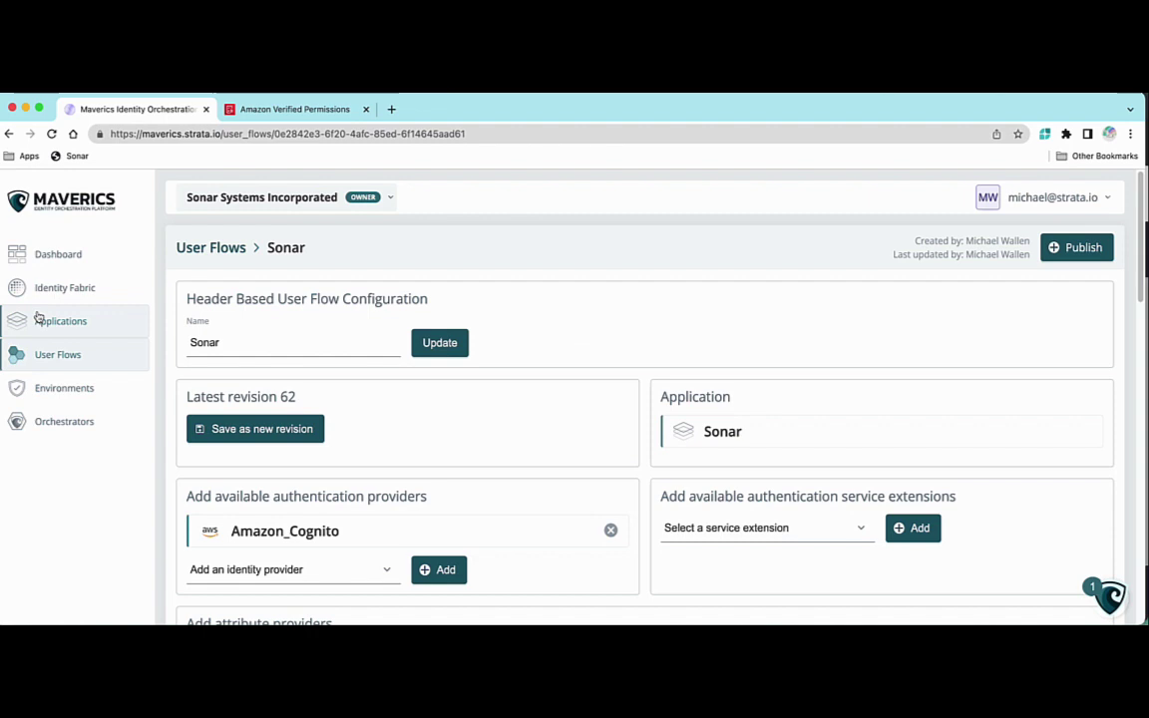
left_click(287, 109)
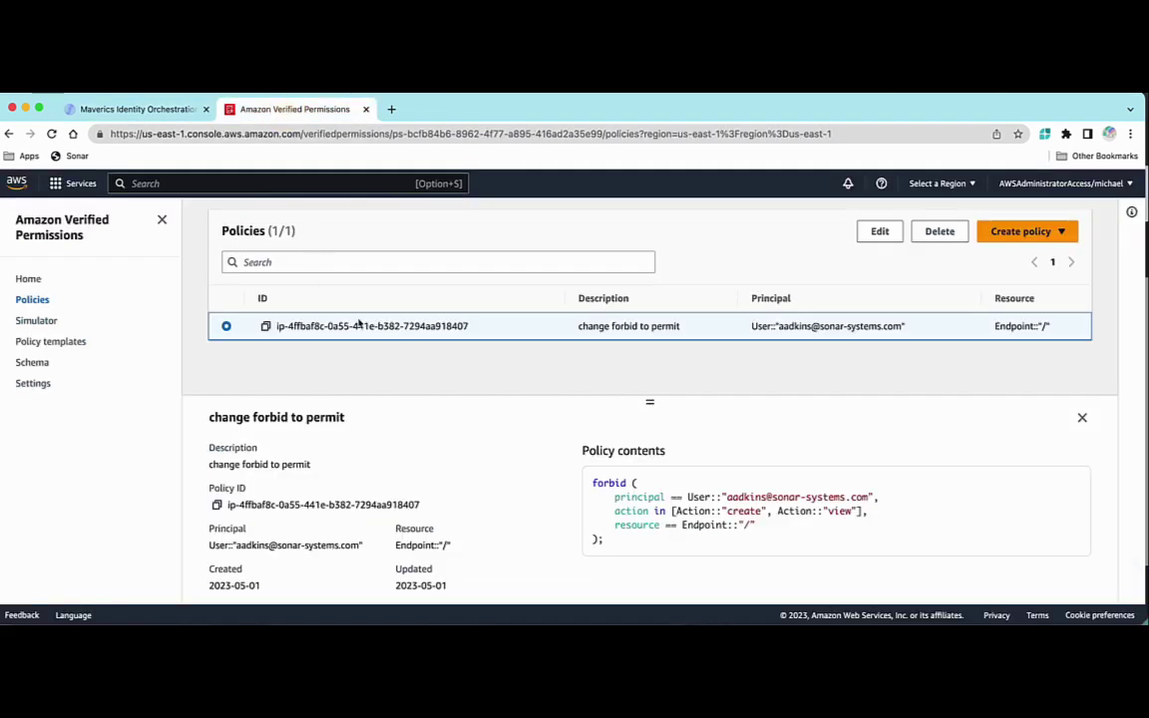
left_click(878, 234)
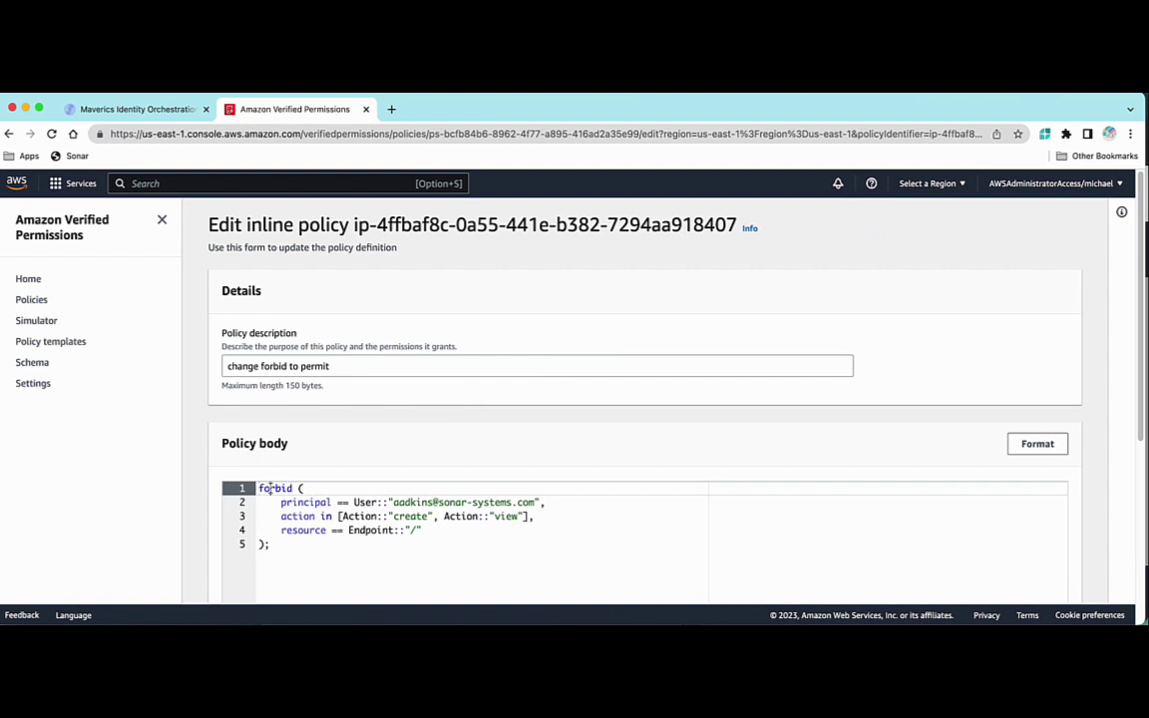
double_click(270, 489)
type("permit")
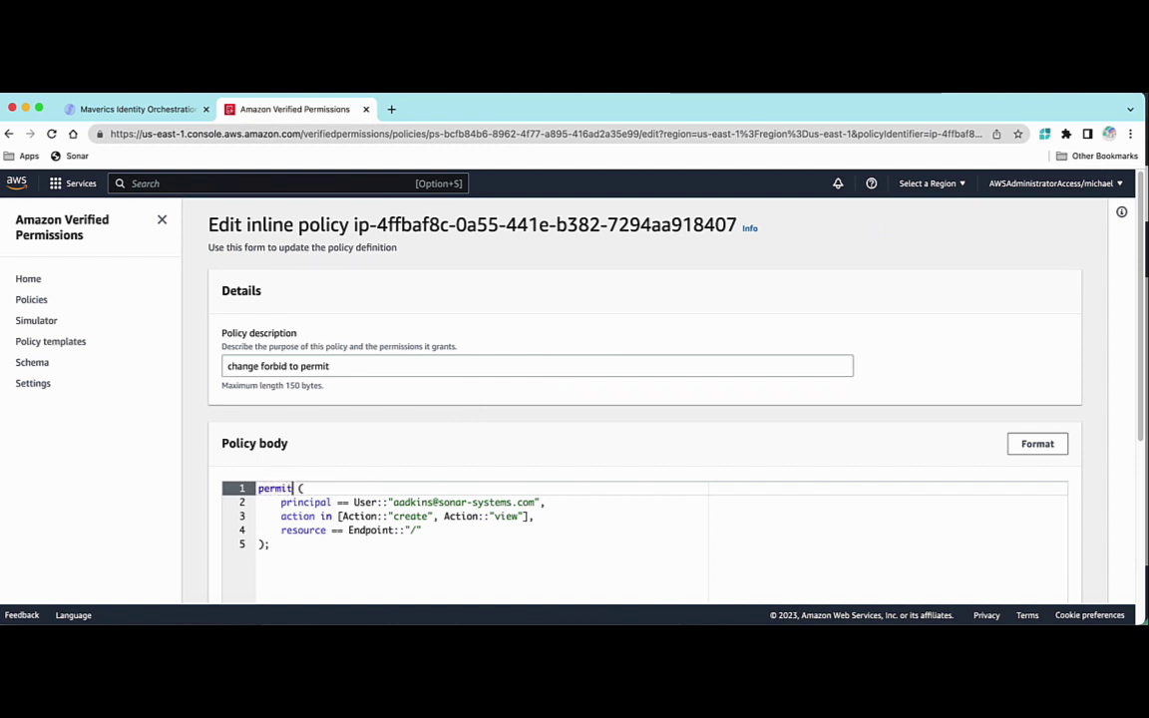
scroll(423, 423, "down", 5)
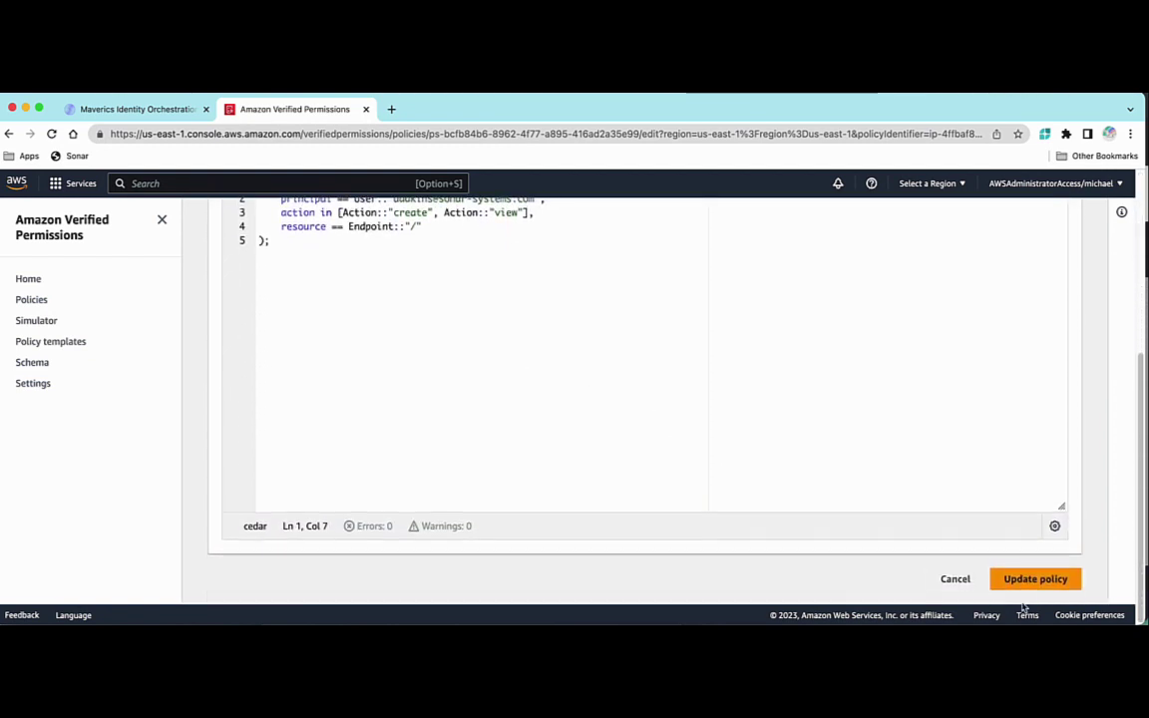
left_click(1036, 583)
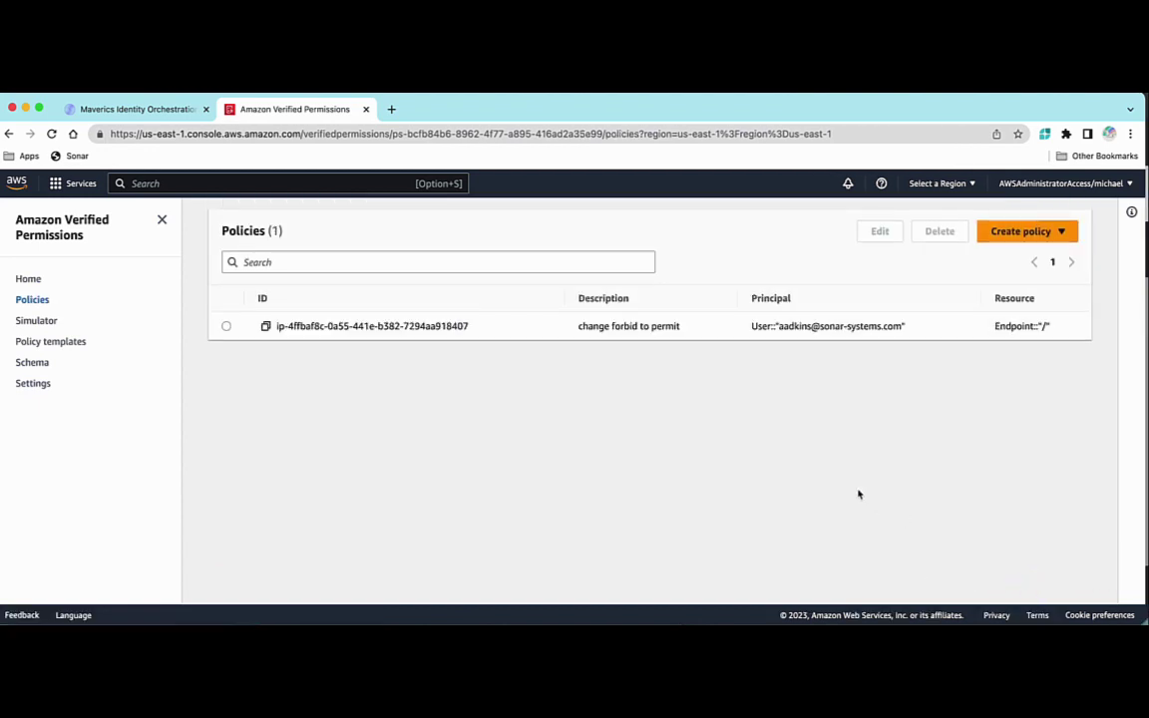
Sign in to Sonar again in a fresh private window with the demo account, reaching the dashboard.
key("super+grave")
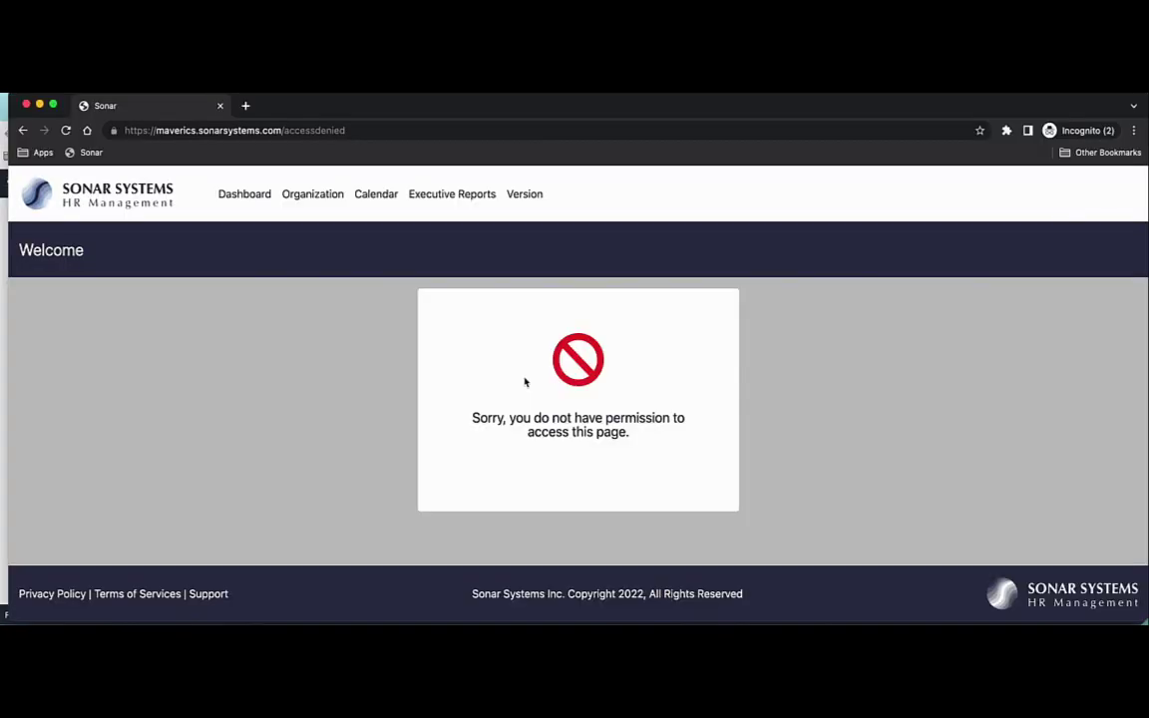
key("super+grave")
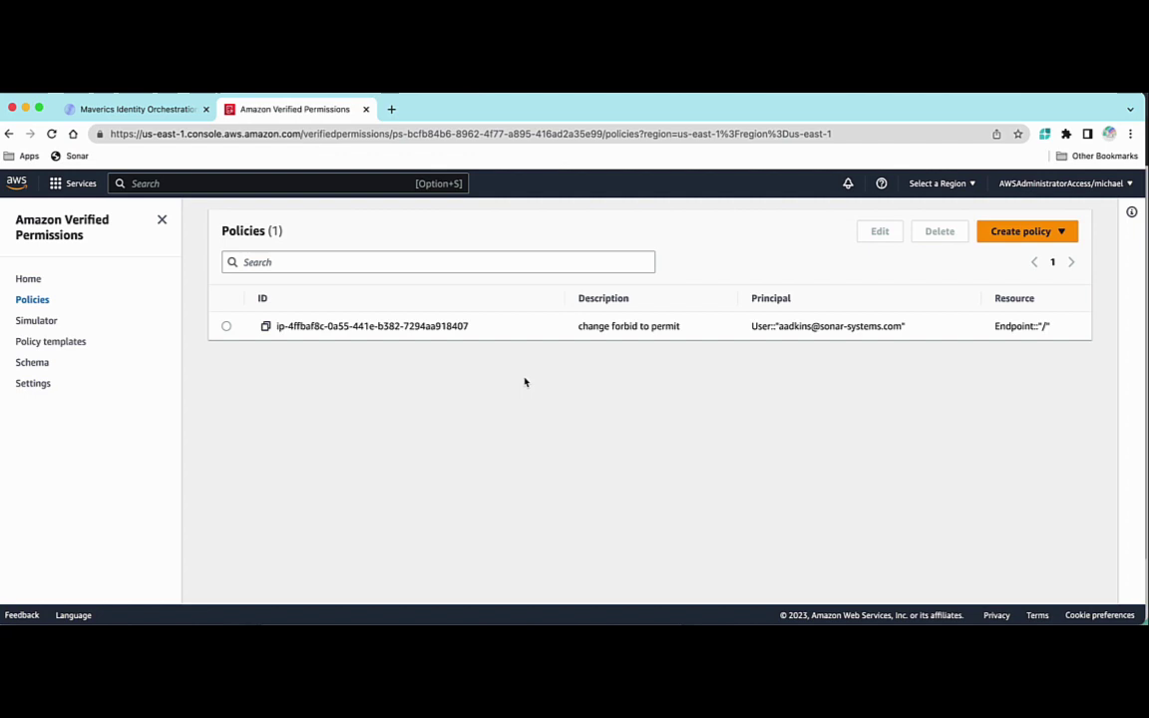
key("super+shift+n")
left_click(91, 153)
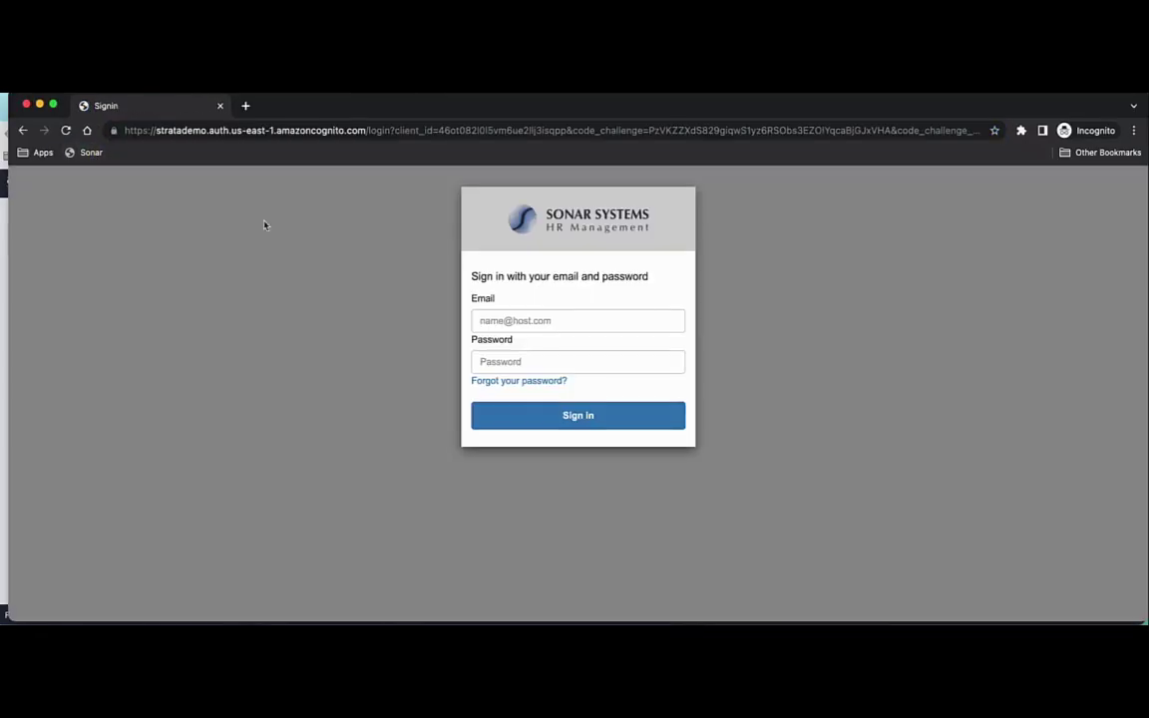
left_click(543, 324)
left_click(561, 354)
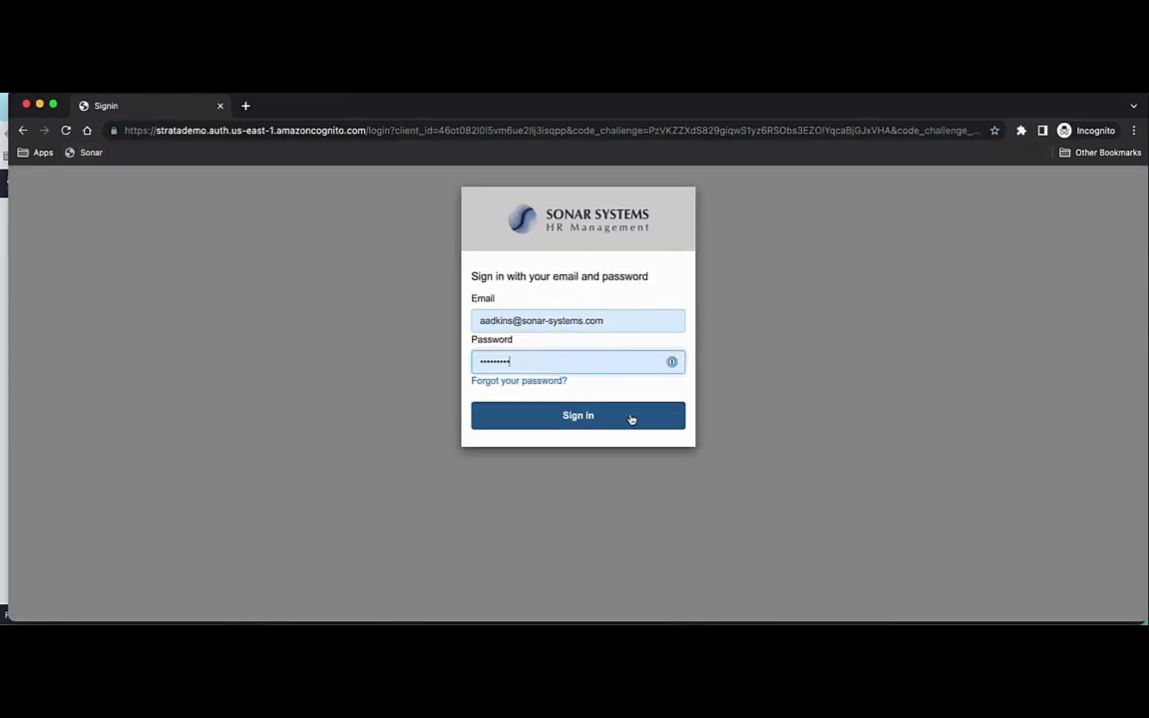
left_click(630, 419)
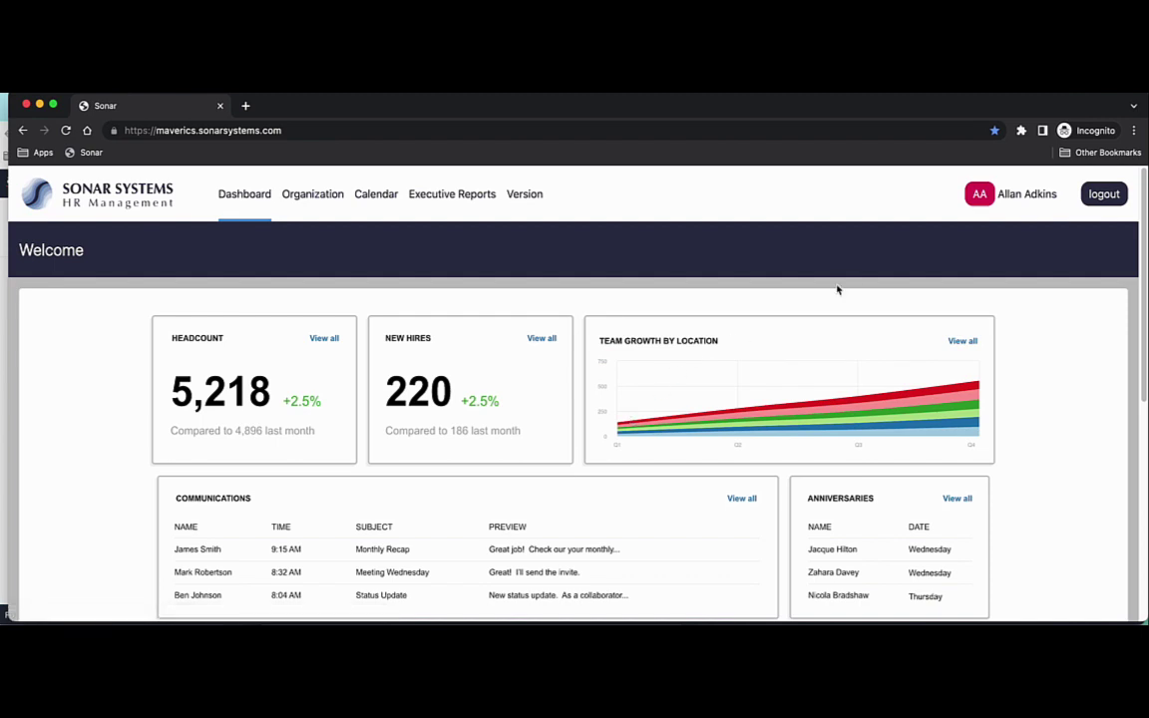
Open Sonar's Version page and review the forwarded identity headers.
left_click(530, 196)
scroll(326, 403, "down", 1)
scroll(326, 403, "down", 1)
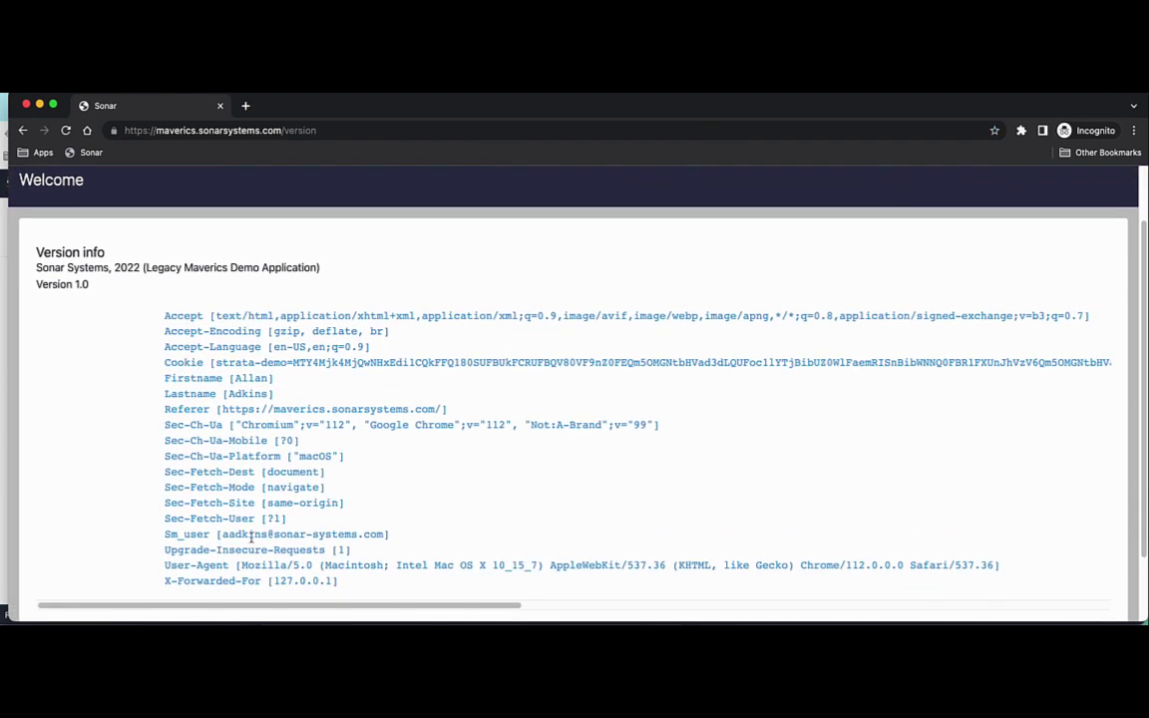
scroll(281, 438, "up", 2)
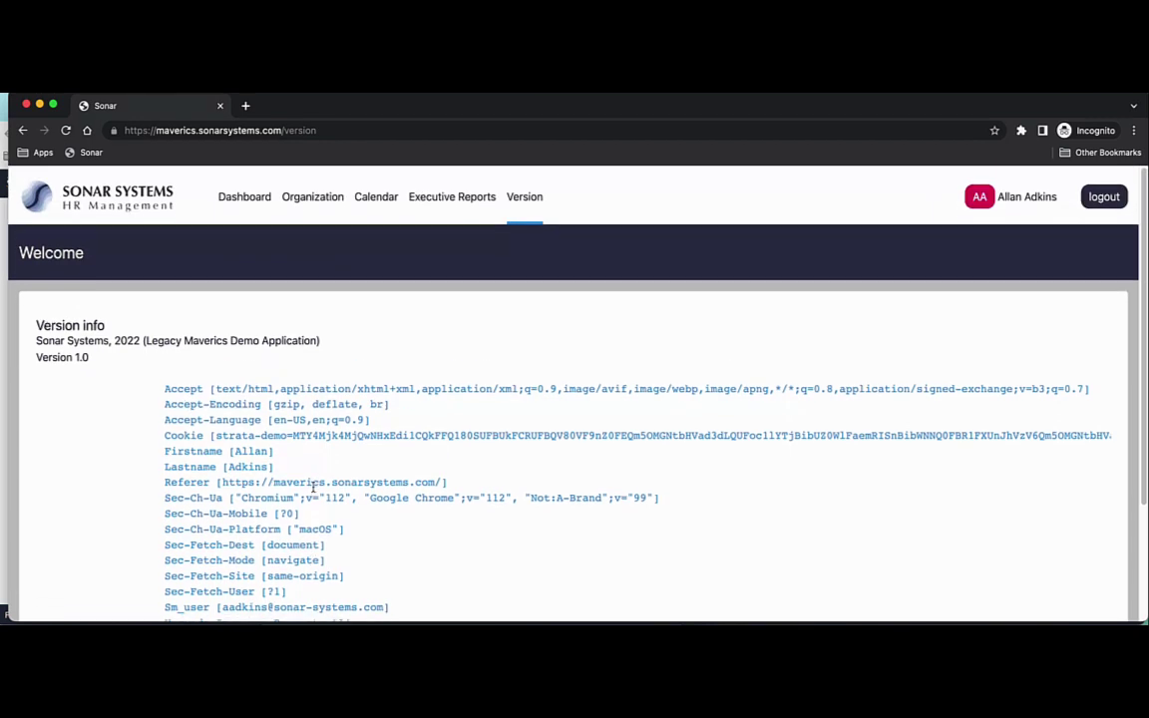